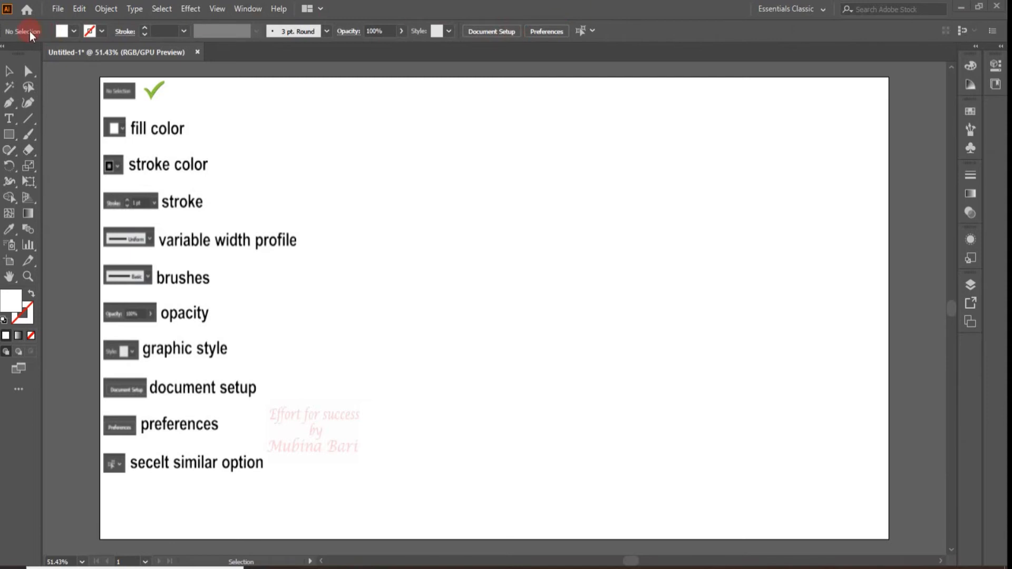
Examine the available fill color swatches and the swatch commands with nothing selected
{"action": "left_click", "coordinate": [74, 31]}
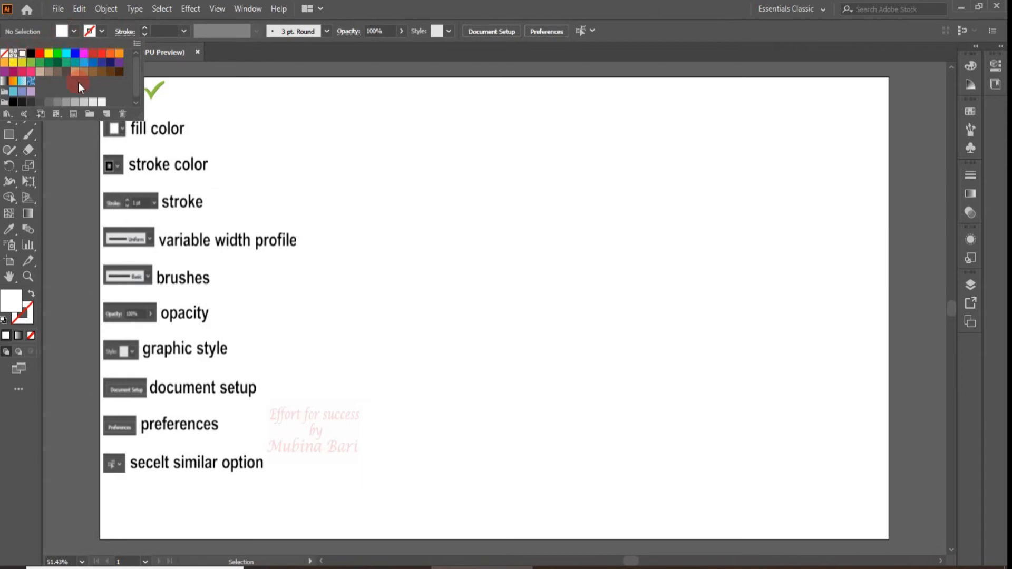
{"action": "left_click_drag", "start_coordinate": [138, 66], "coordinate": [135, 84]}
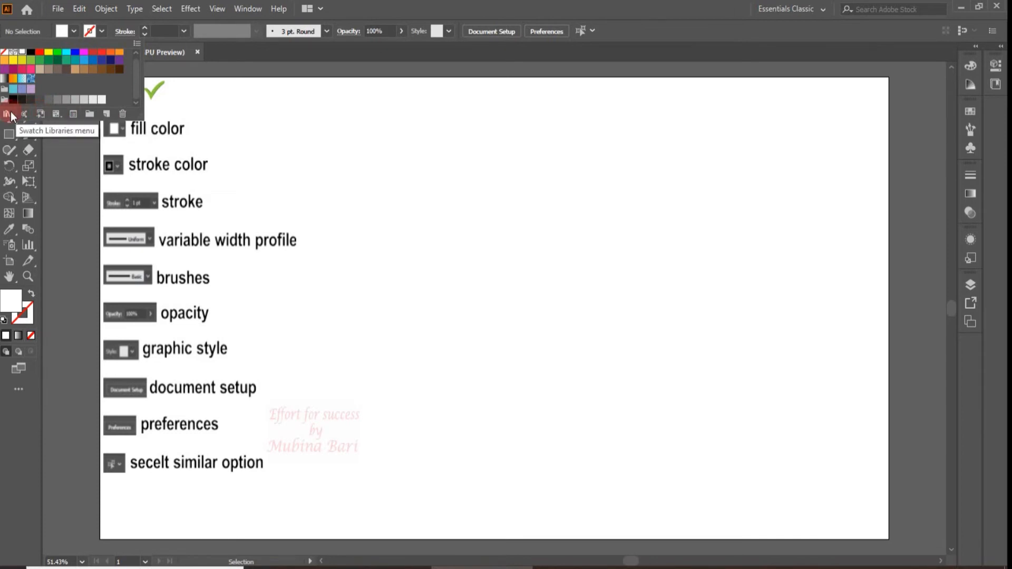
{"action": "left_click", "coordinate": [137, 44]}
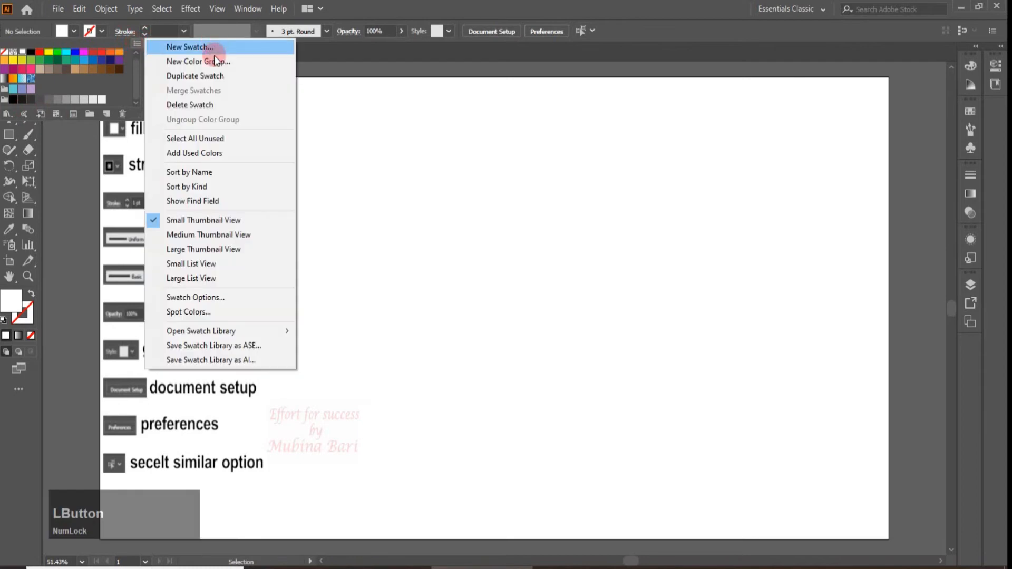
{"action": "left_click", "coordinate": [441, 121]}
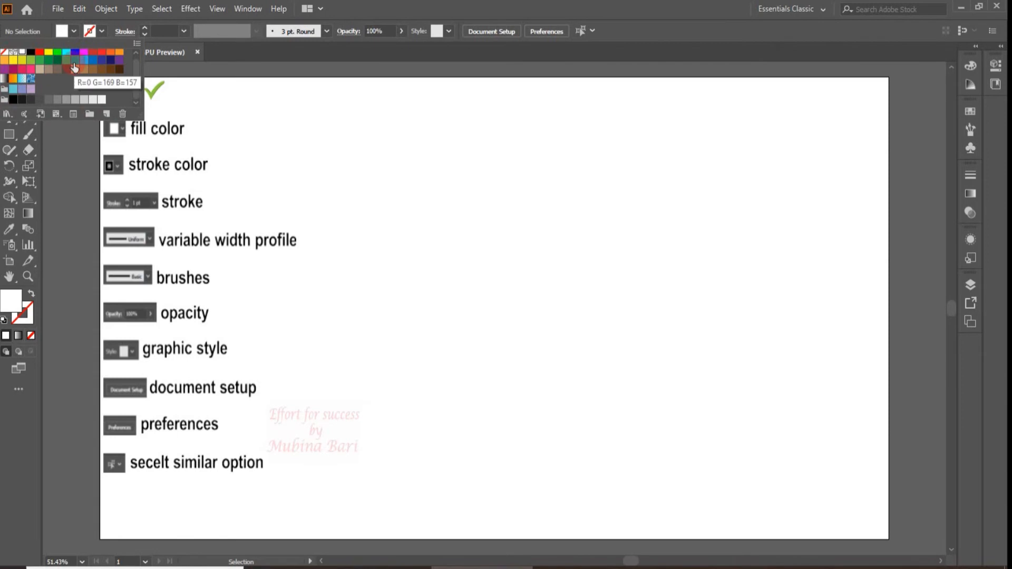
{"action": "left_click", "coordinate": [43, 29]}
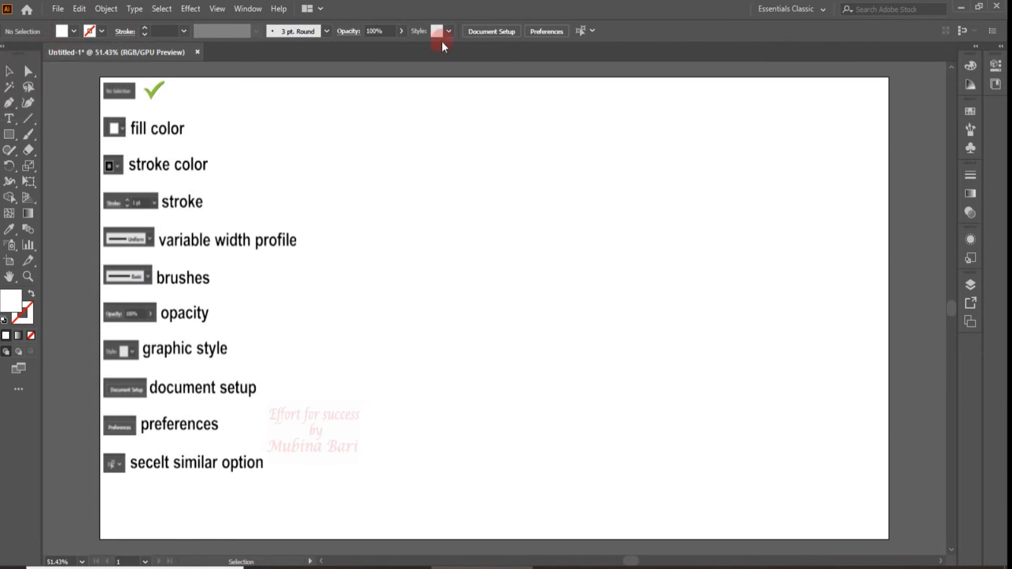
Draw a rectangle about 382 by 292 px in the empty area beside the text list and deselect it
{"action": "left_click", "coordinate": [9, 134]}
{"action": "left_click", "coordinate": [498, 192]}
{"action": "left_click_drag", "start_coordinate": [498, 192], "coordinate": [655, 316]}
{"action": "key", "text": "v"}
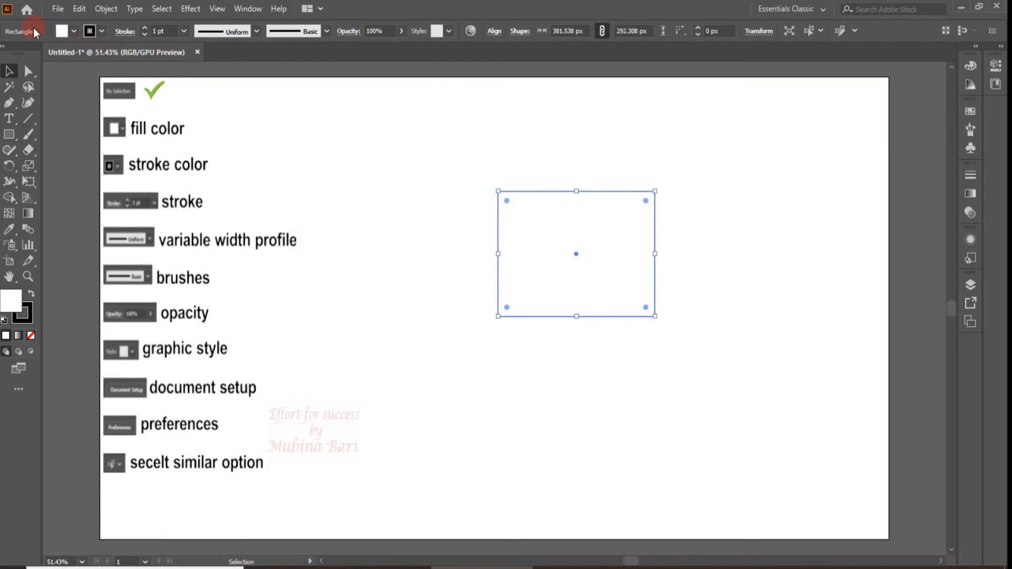
{"action": "left_click", "coordinate": [742, 104]}
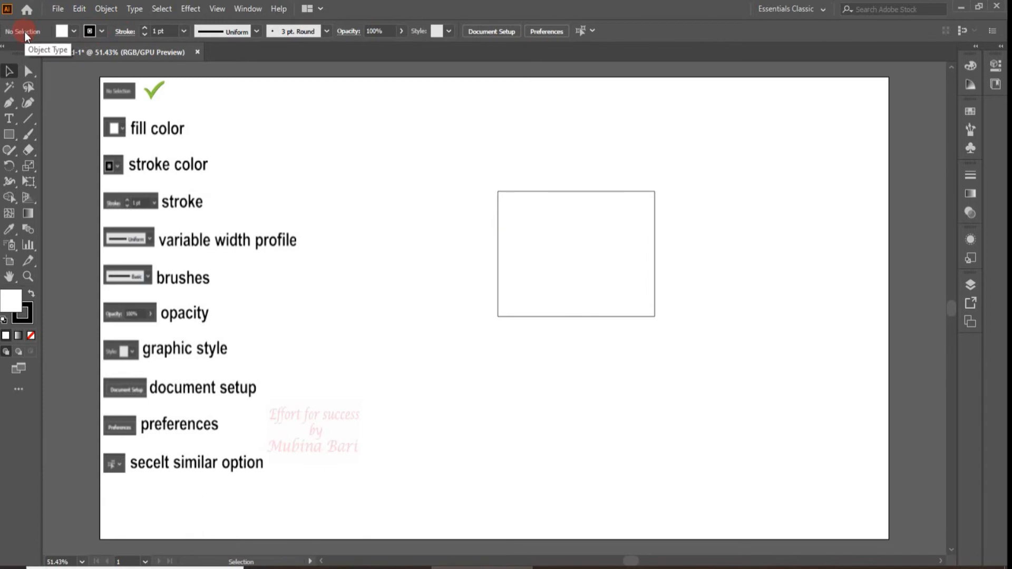
{"action": "left_click", "coordinate": [118, 96]}
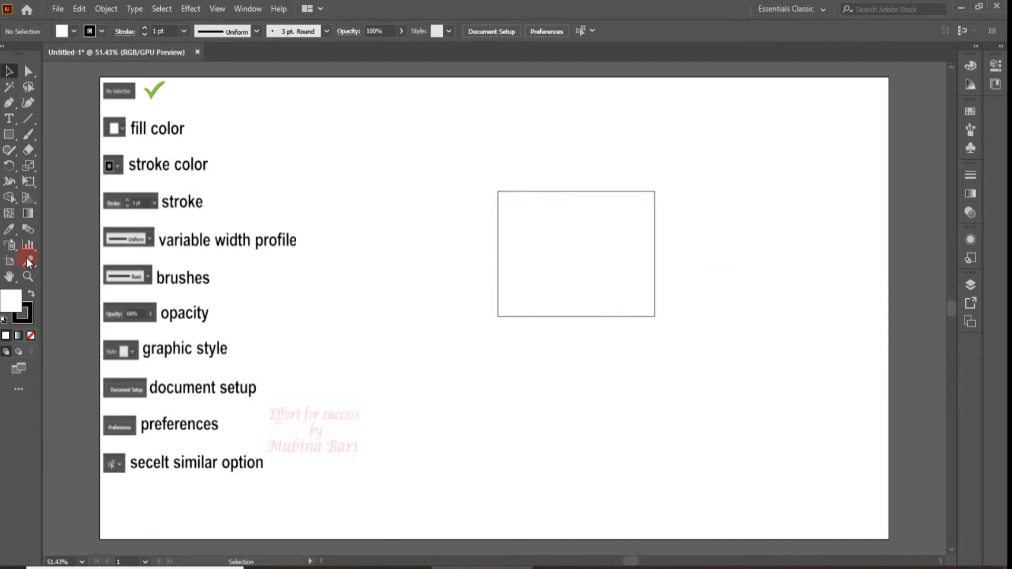
Remove the stroke from the white rectangle and deselect it
{"action": "left_click", "coordinate": [558, 233]}
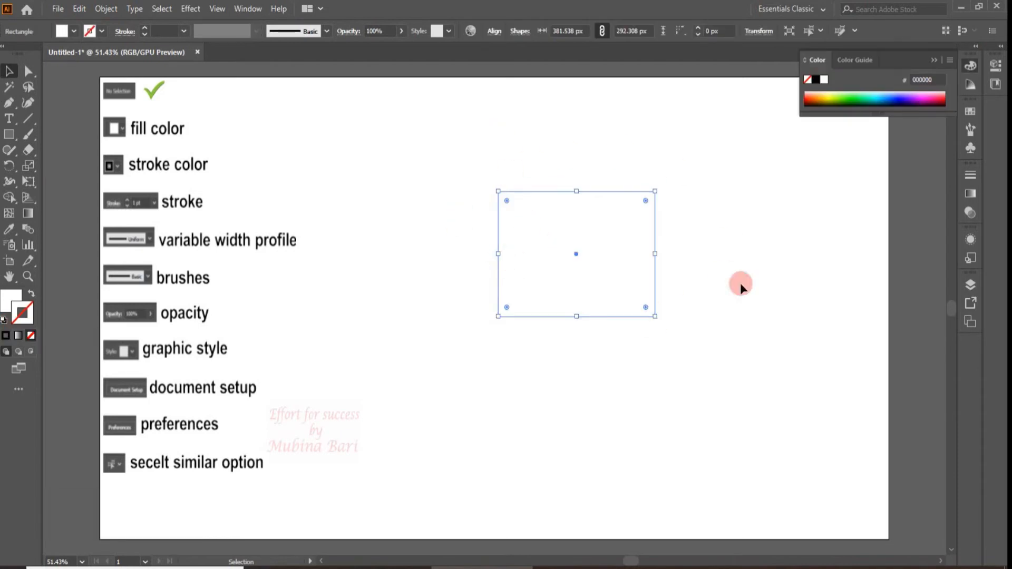
{"action": "left_click", "coordinate": [836, 204]}
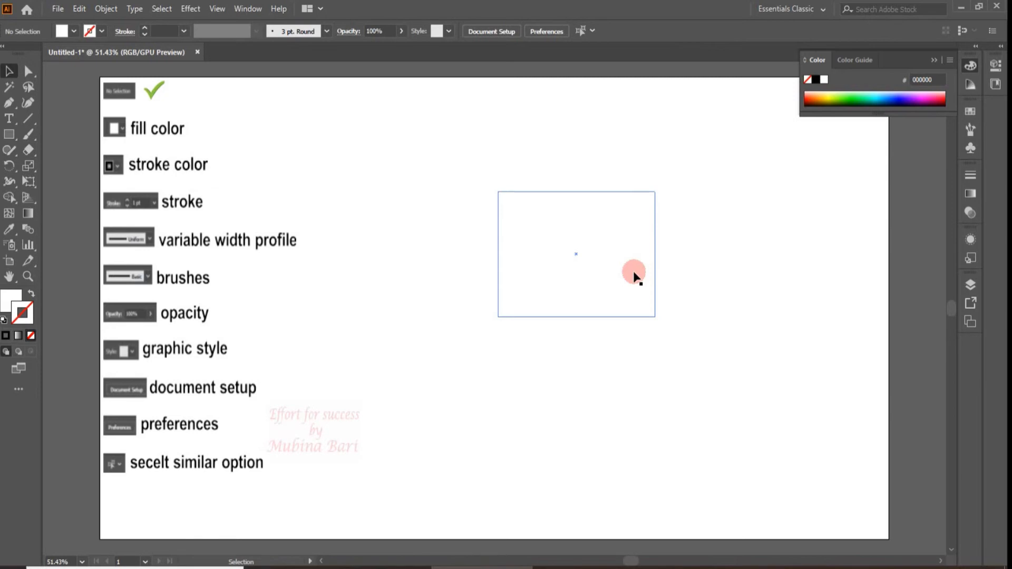
{"action": "left_click", "coordinate": [13, 309]}
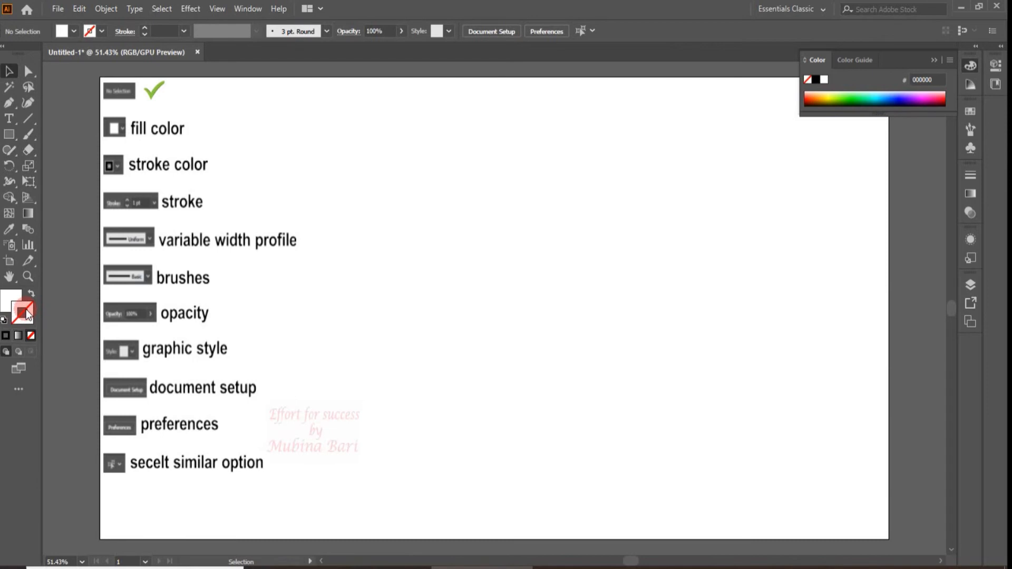
{"action": "left_click", "coordinate": [2, 295]}
{"action": "left_click", "coordinate": [89, 33]}
{"action": "left_click", "coordinate": [24, 309]}
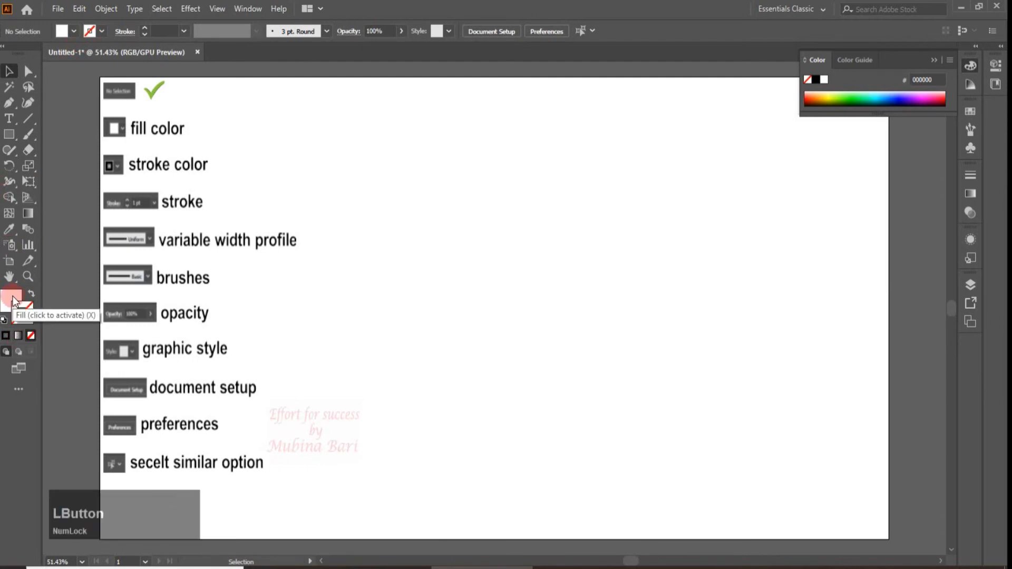
{"action": "left_click", "coordinate": [4, 323]}
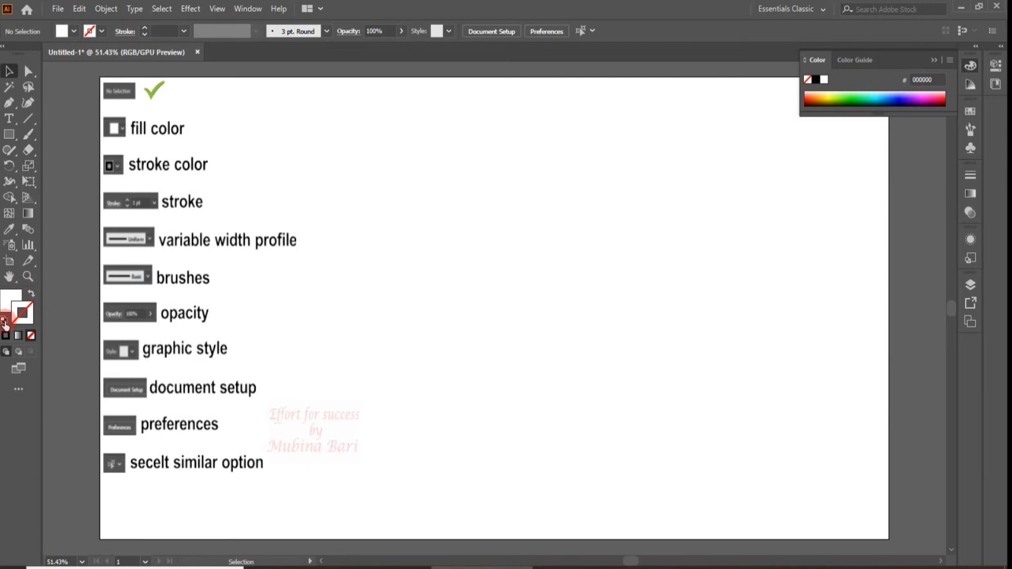
{"action": "left_click", "coordinate": [4, 321]}
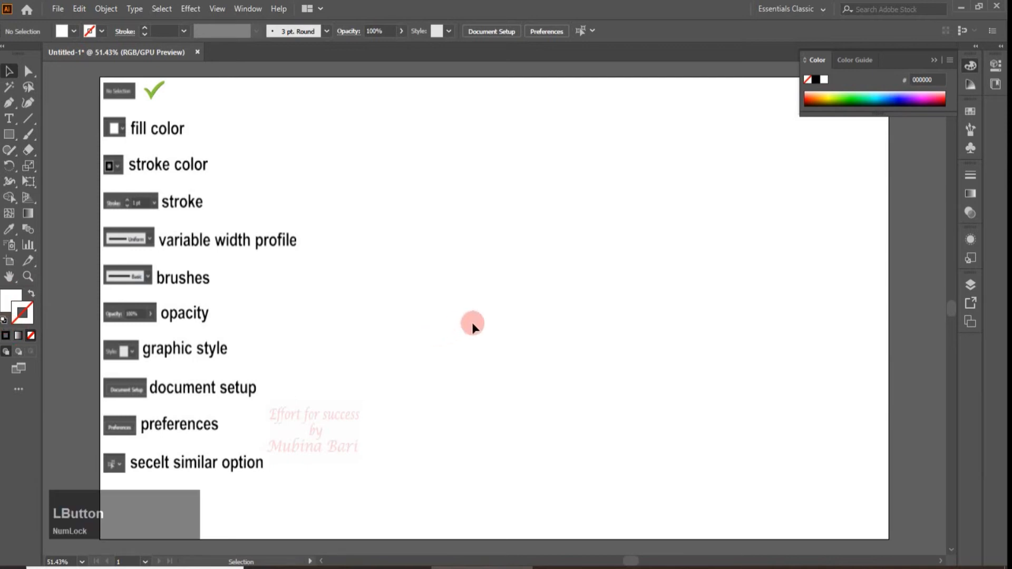
Apply the default white fill and black stroke to the rectangle and deselect it
{"action": "left_click", "coordinate": [587, 310]}
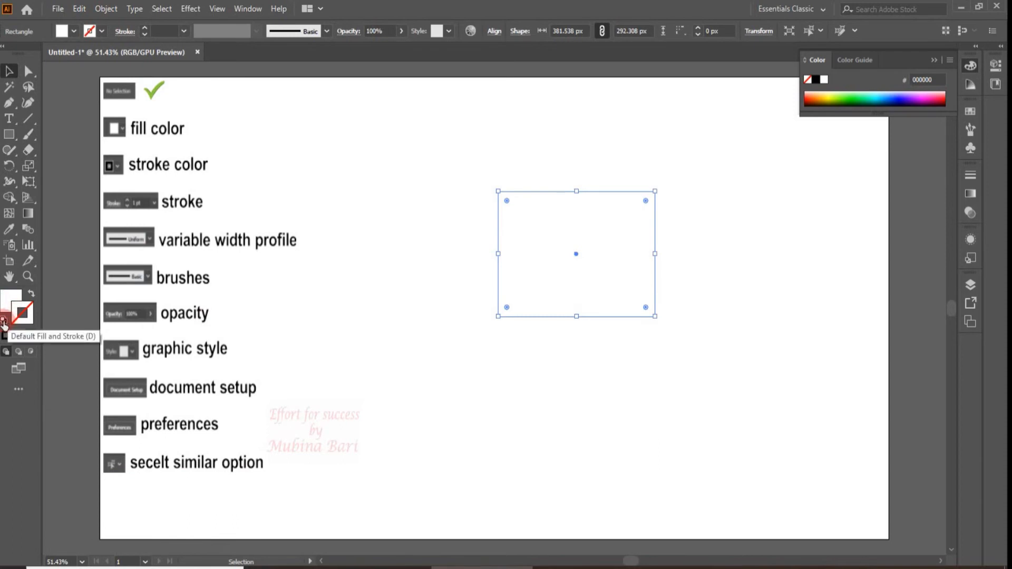
{"action": "left_click", "coordinate": [4, 320]}
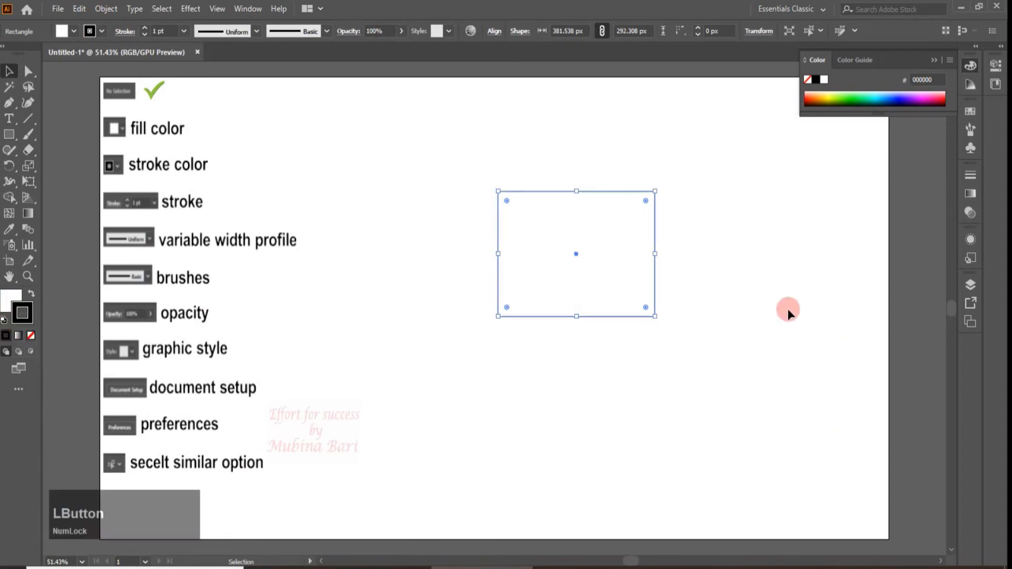
{"action": "left_click", "coordinate": [798, 267]}
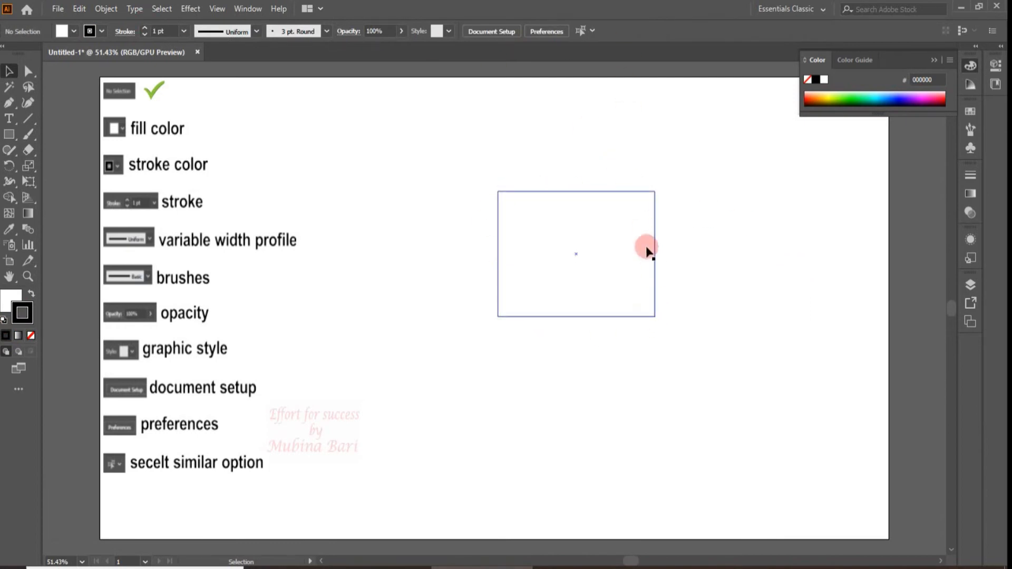
Try dark green, blue gradient and blue pattern fills on the rectangle, finishing with the RGB Red swatch
{"action": "left_click", "coordinate": [495, 225]}
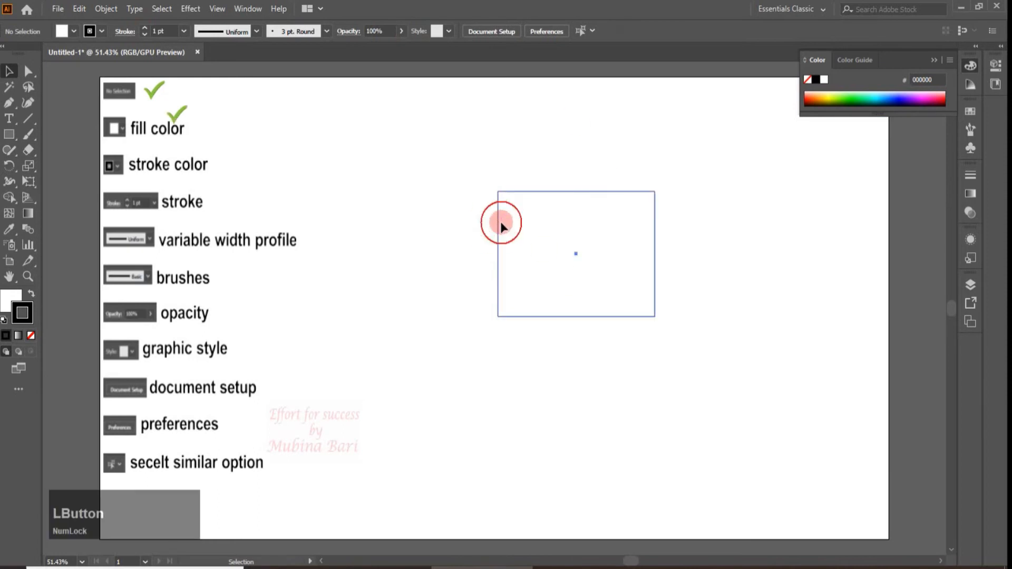
{"action": "left_click", "coordinate": [500, 206]}
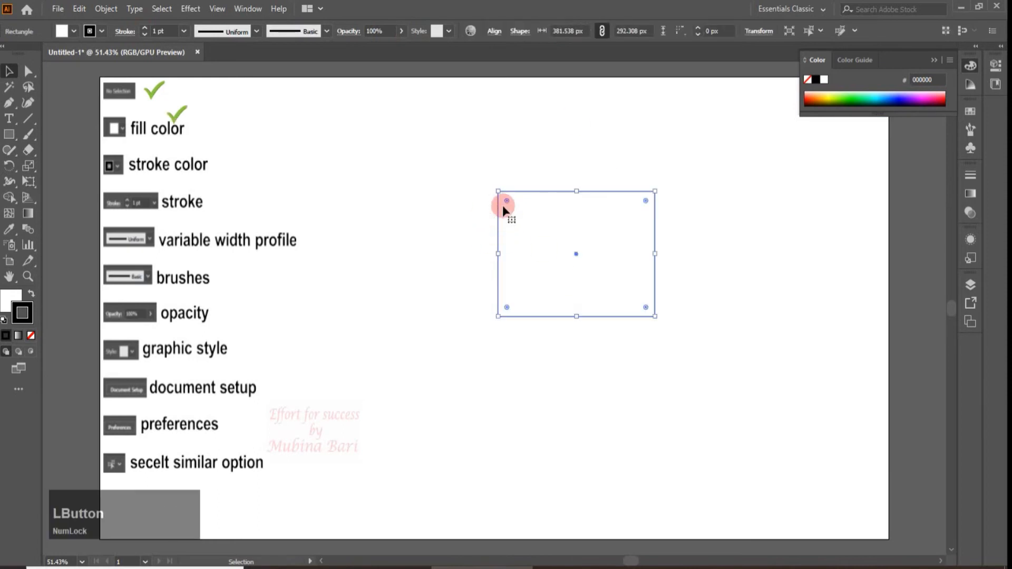
{"action": "left_click", "coordinate": [74, 30]}
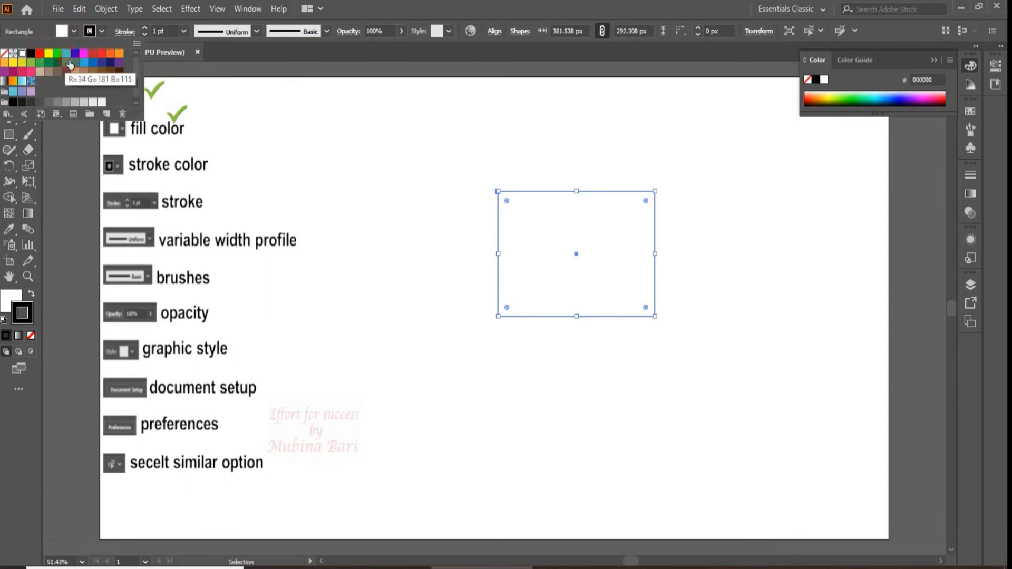
{"action": "left_click", "coordinate": [38, 56]}
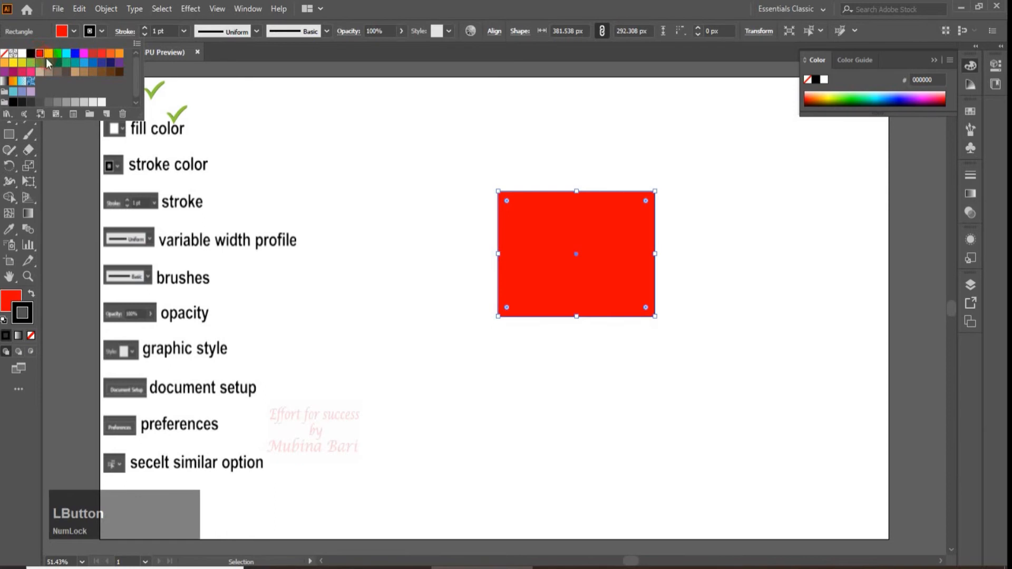
{"action": "left_click", "coordinate": [58, 65]}
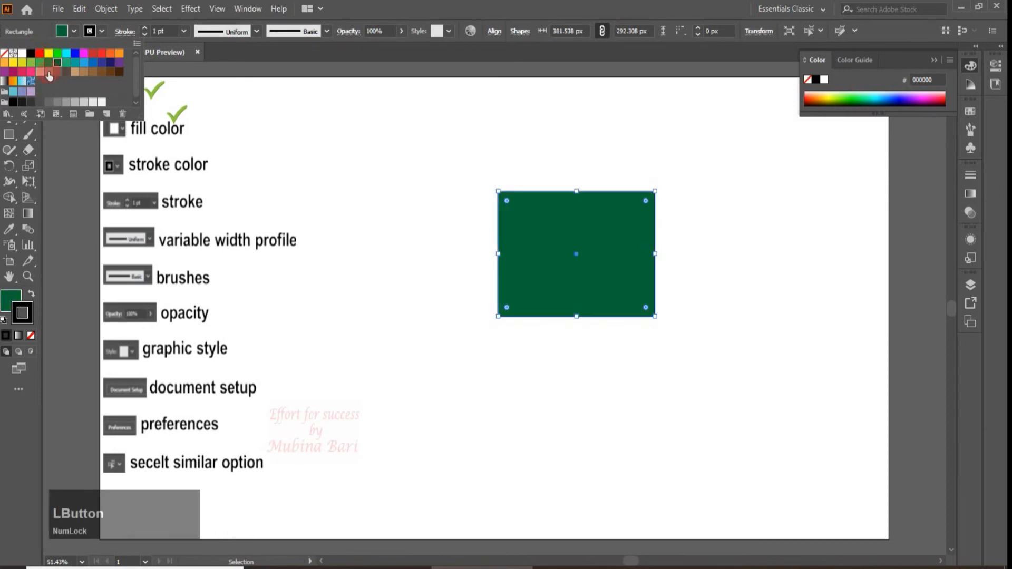
{"action": "left_click", "coordinate": [22, 82]}
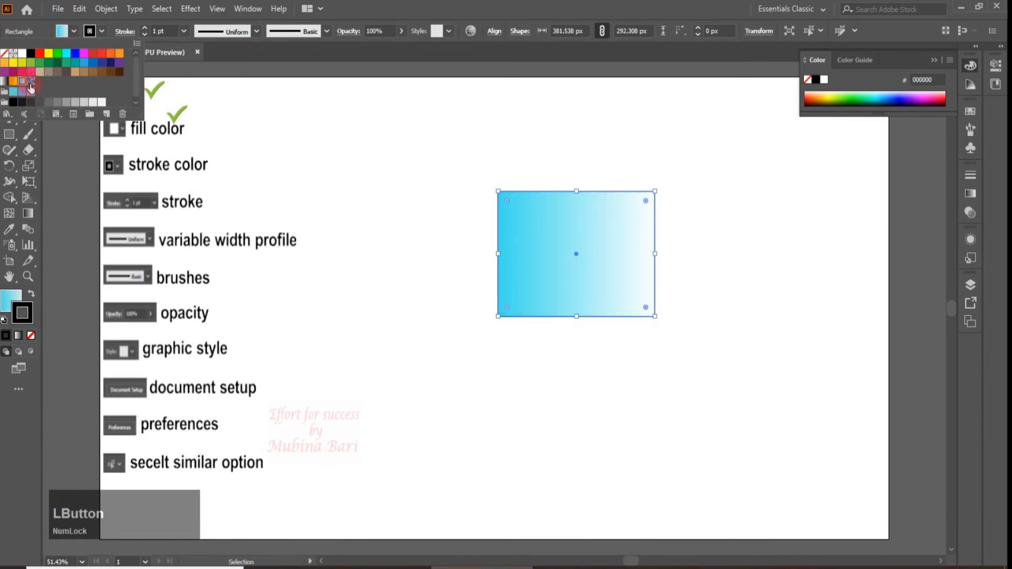
{"action": "left_click", "coordinate": [31, 82]}
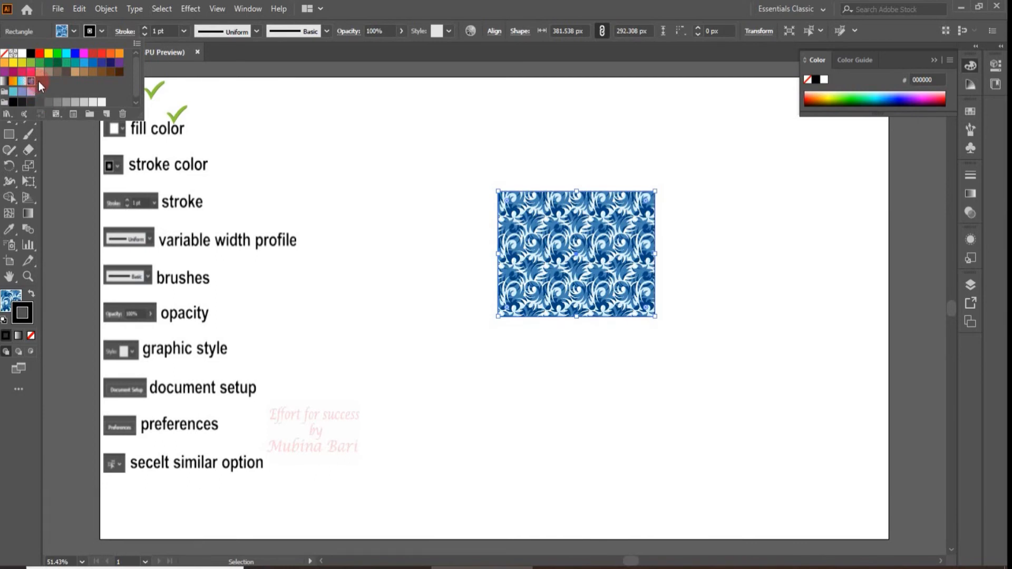
{"action": "left_click", "coordinate": [40, 54]}
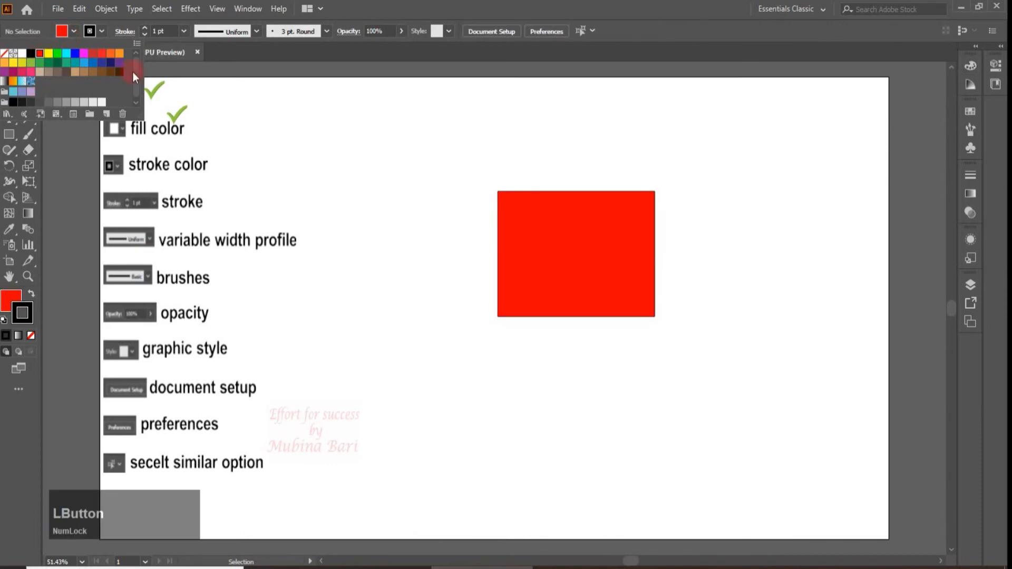
Recolor the rectangle's fill to bright blue 00C3FF using the Color Picker
{"action": "left_click", "coordinate": [972, 110]}
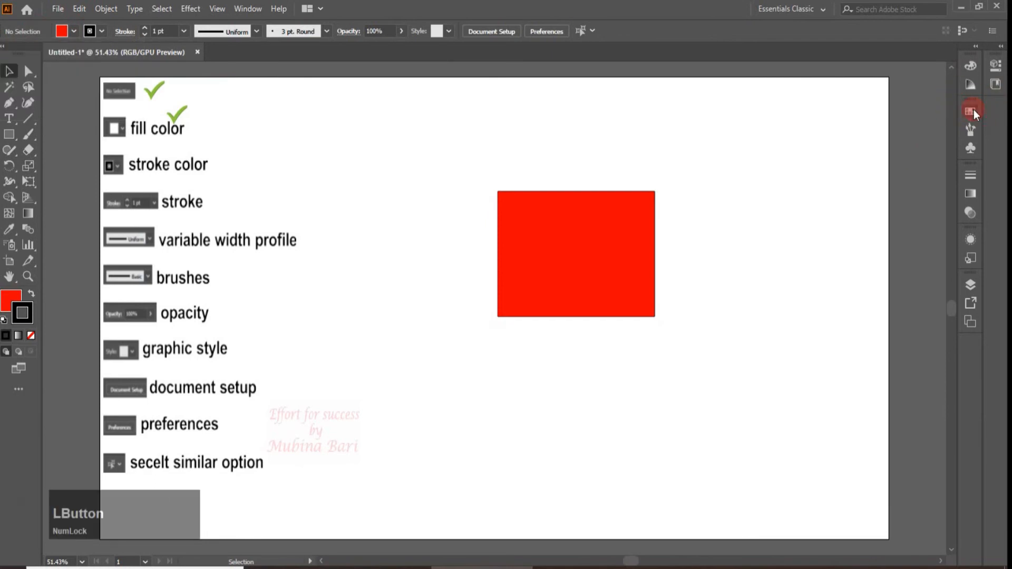
{"action": "left_click", "coordinate": [972, 109]}
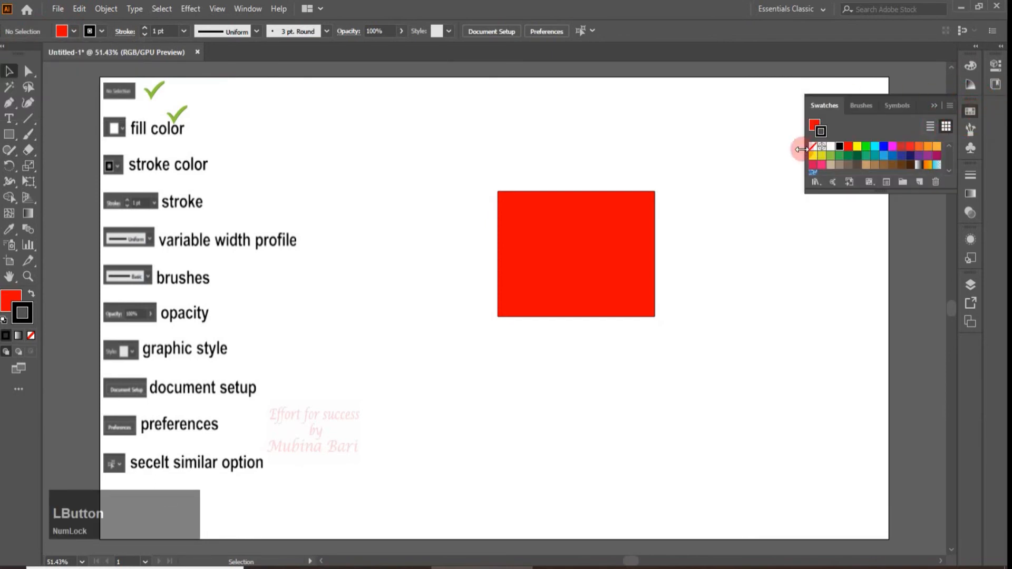
{"action": "double_click", "coordinate": [10, 302]}
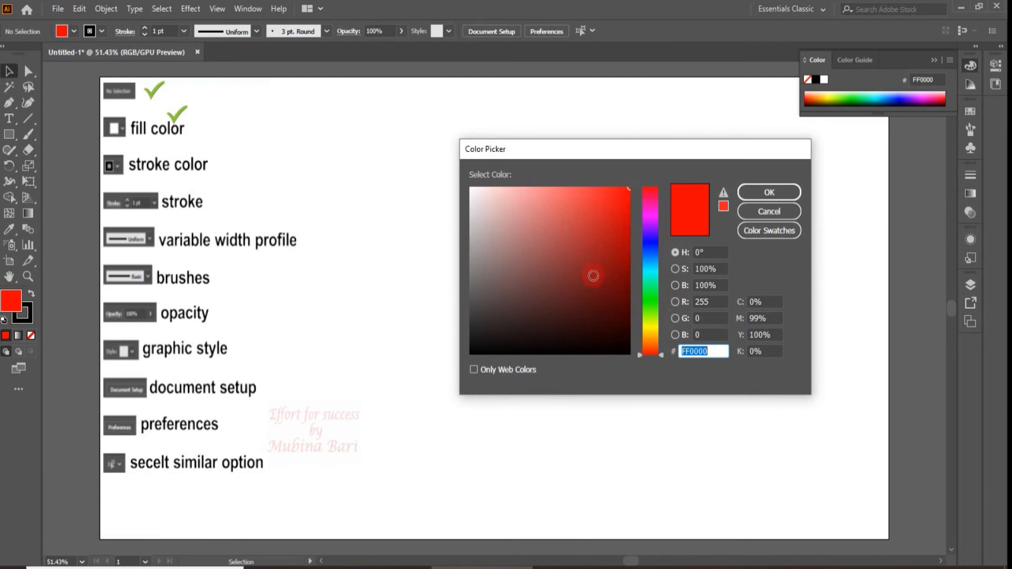
{"action": "left_click", "coordinate": [643, 257]}
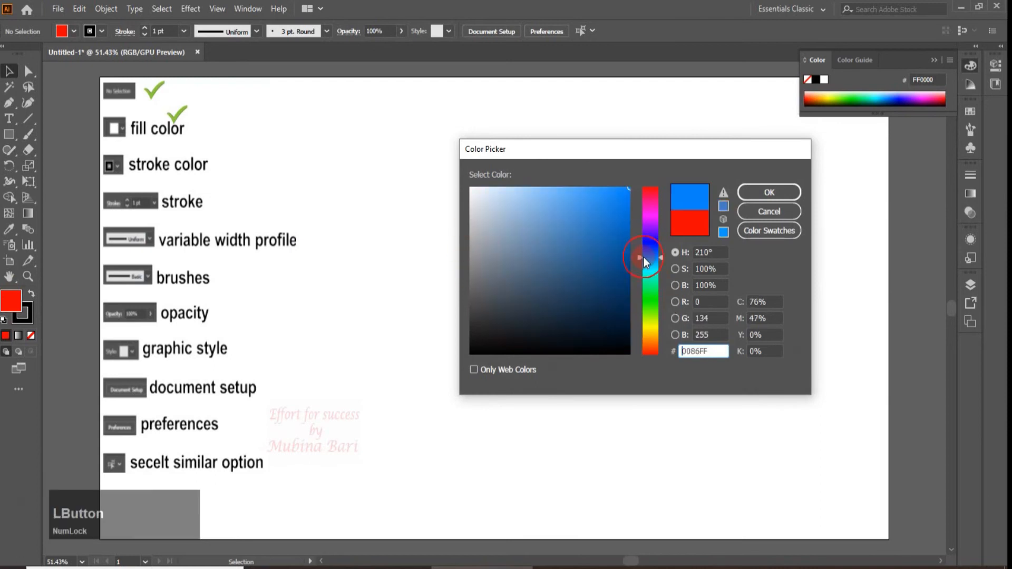
{"action": "left_click", "coordinate": [757, 195]}
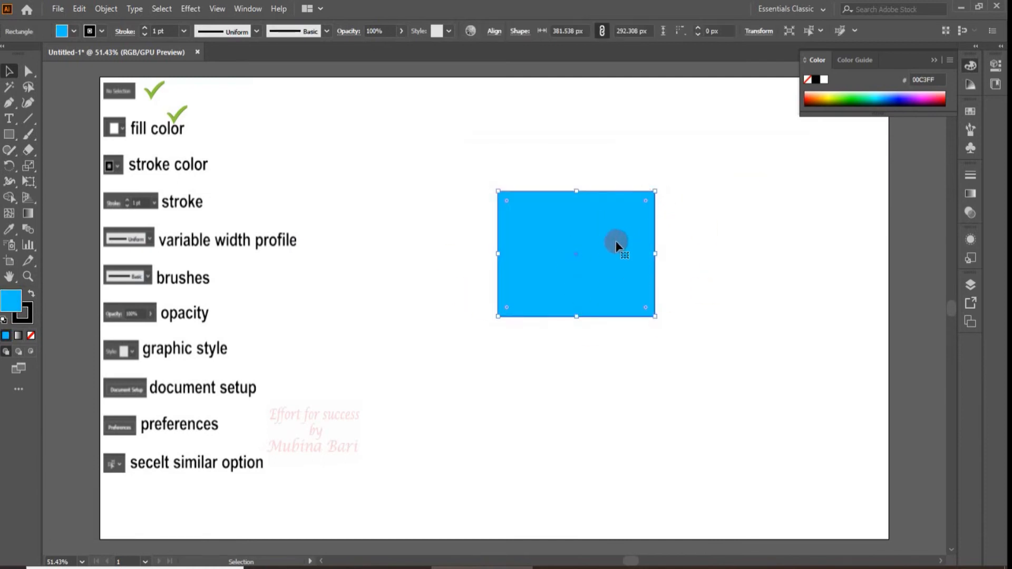
Show the Swatches panel and set the rectangle's fill to RGB Red
{"action": "left_click", "coordinate": [73, 31]}
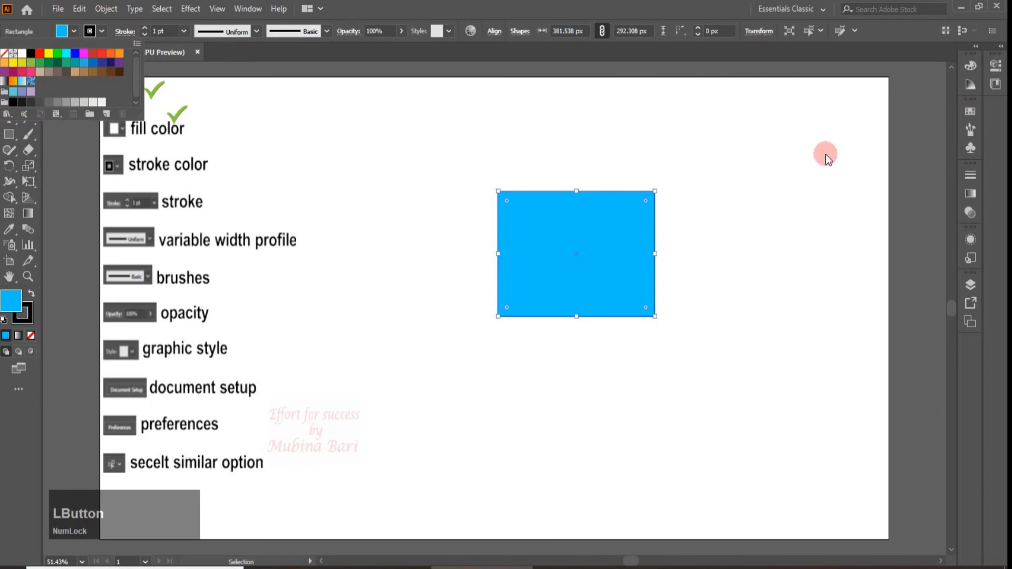
{"action": "left_click", "coordinate": [972, 113]}
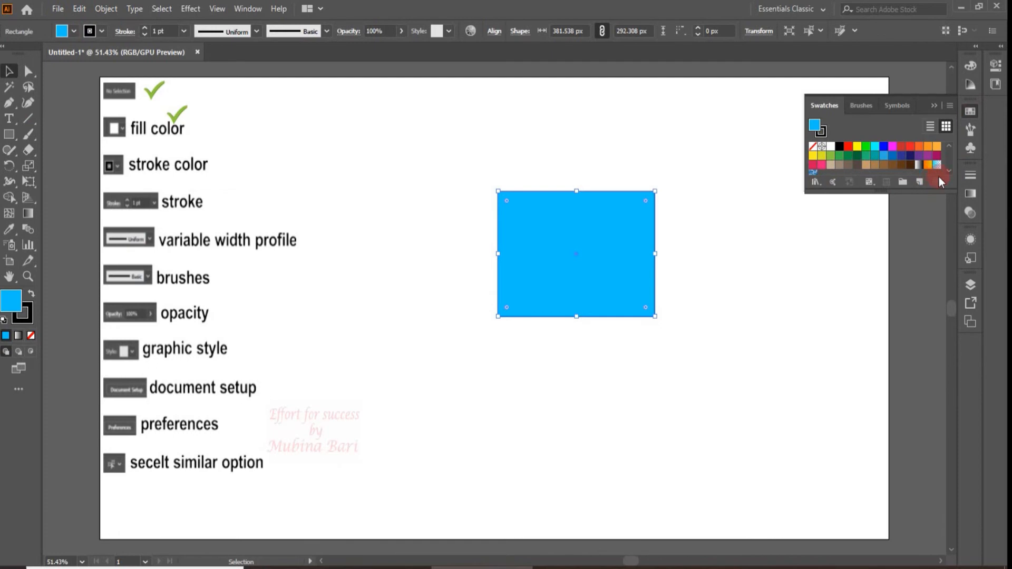
{"action": "left_click", "coordinate": [63, 33]}
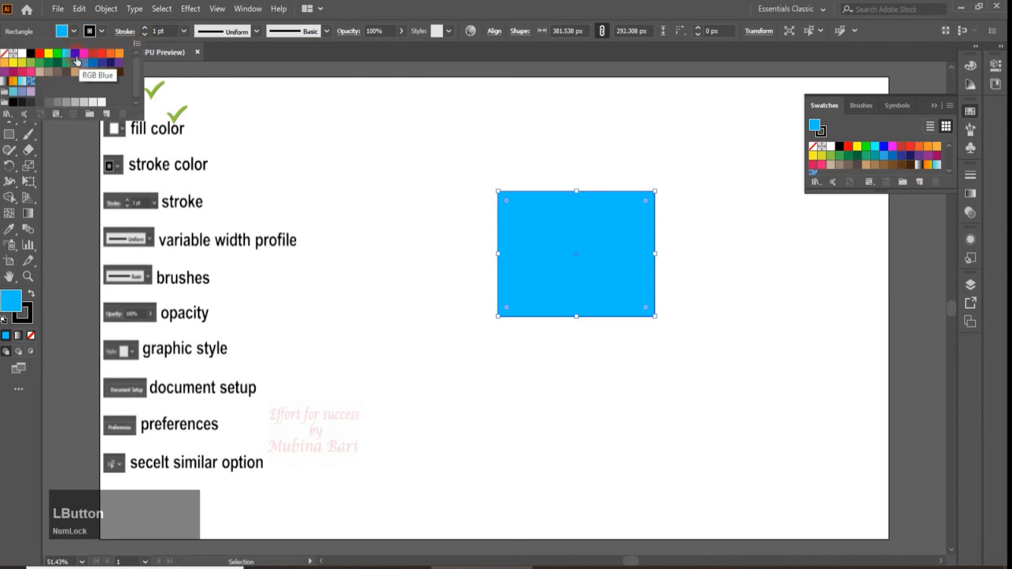
{"action": "left_click", "coordinate": [40, 53]}
{"action": "left_click", "coordinate": [369, 81]}
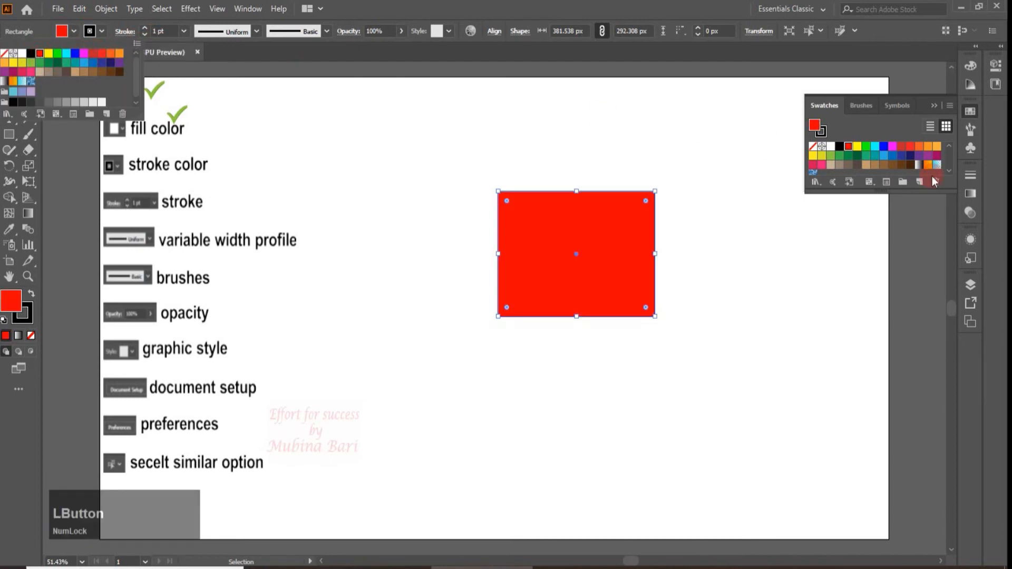
Try a blue stroke on the rectangle and finish with the dark green swatch R=0 G=104 B=55
{"action": "left_click", "coordinate": [102, 33]}
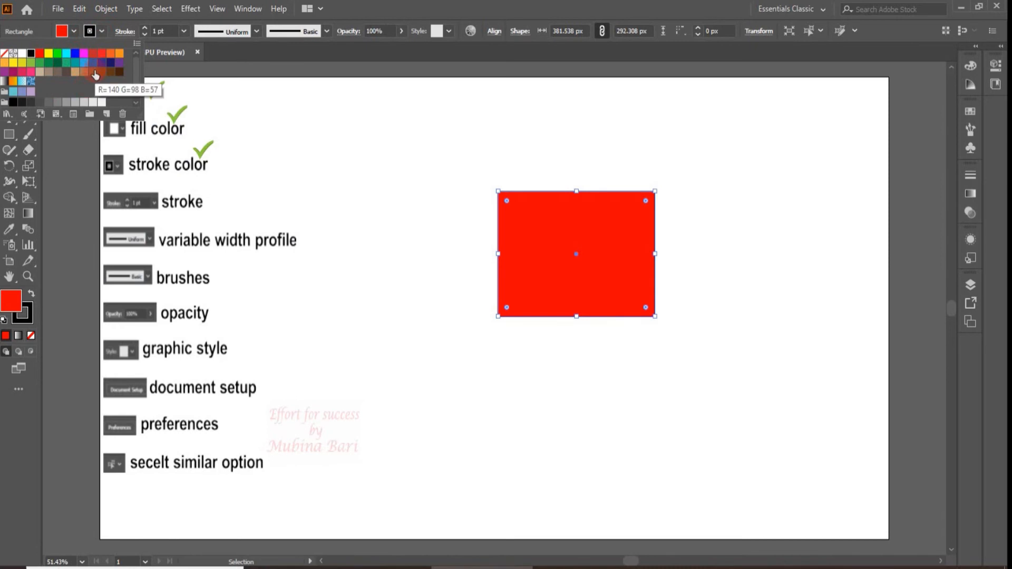
{"action": "left_click", "coordinate": [77, 59]}
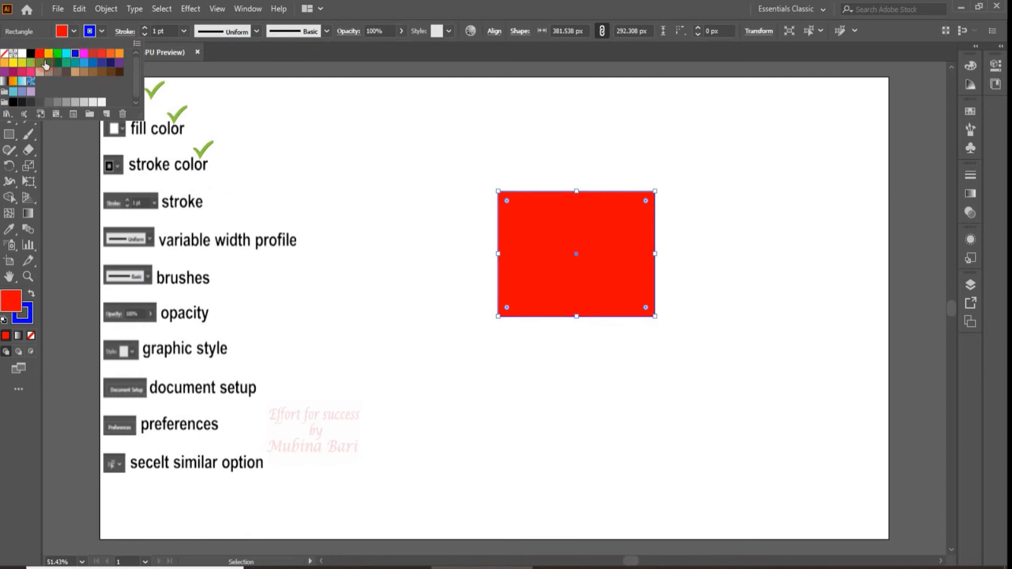
{"action": "left_click", "coordinate": [57, 63]}
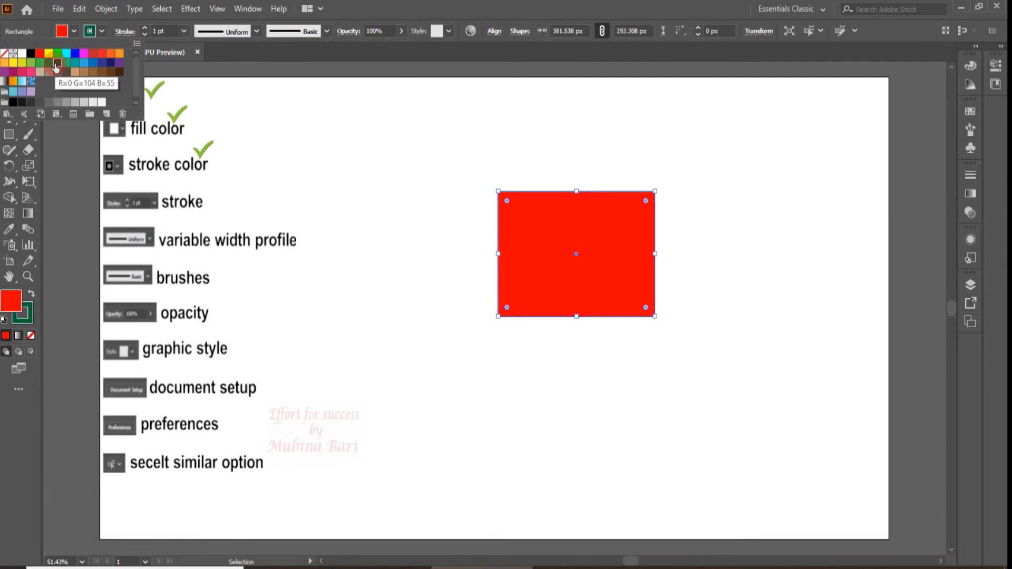
{"action": "left_click", "coordinate": [56, 64]}
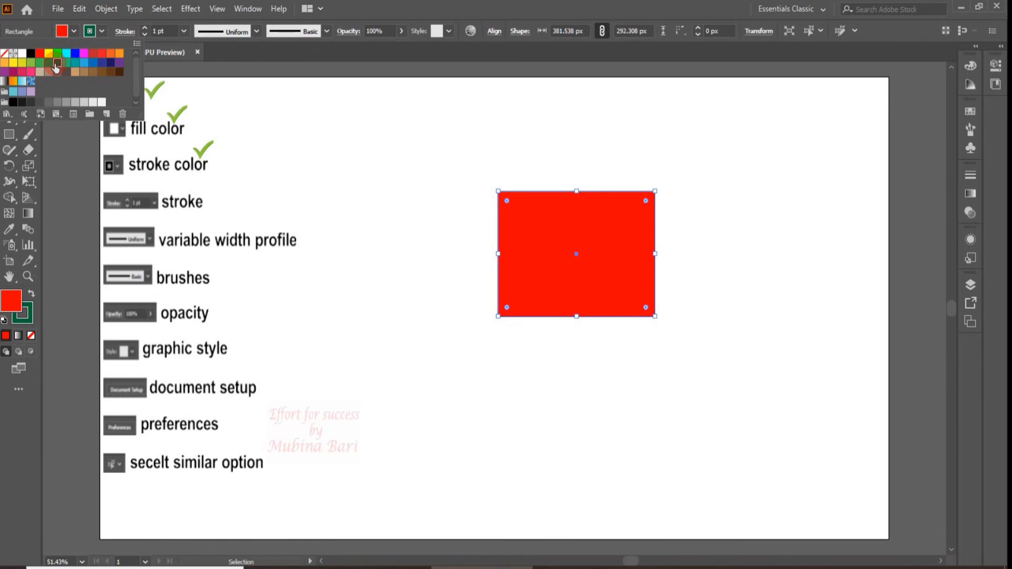
{"action": "left_click", "coordinate": [591, 117]}
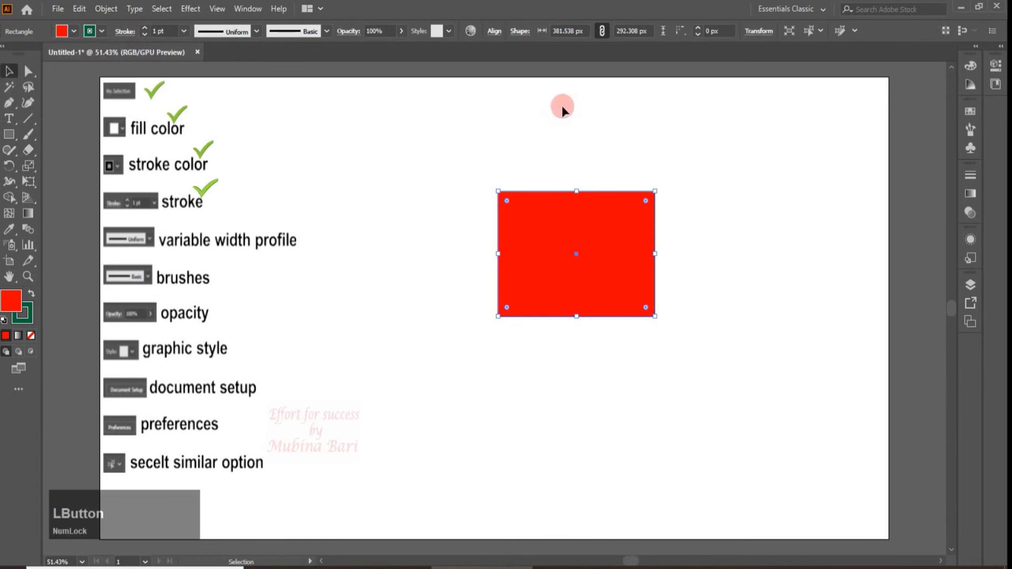
Show the rectangle's stroke options, expand the Stroke panel to its full set of options, and deselect the rectangle
{"action": "left_click", "coordinate": [121, 34]}
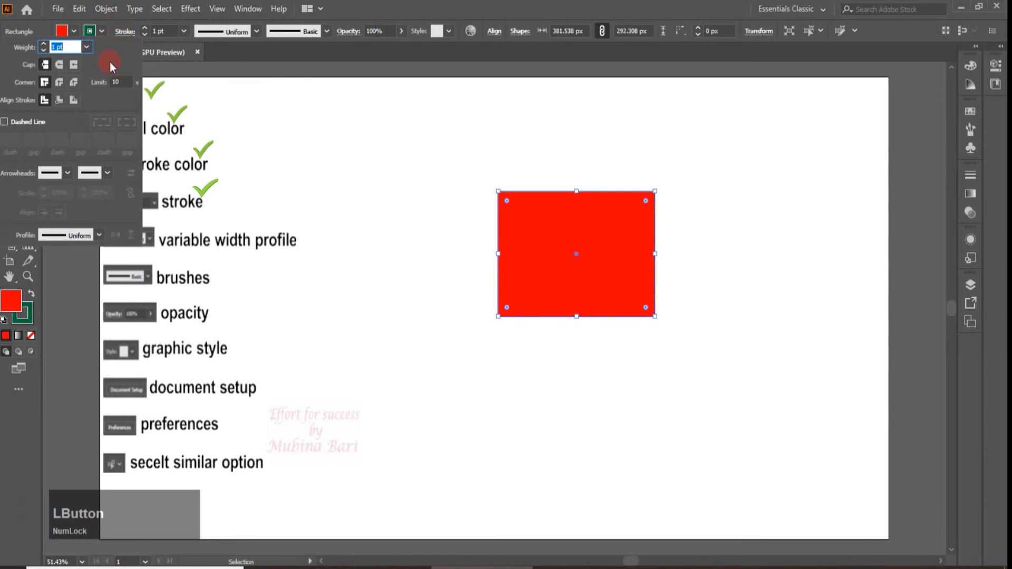
{"action": "left_click", "coordinate": [972, 174]}
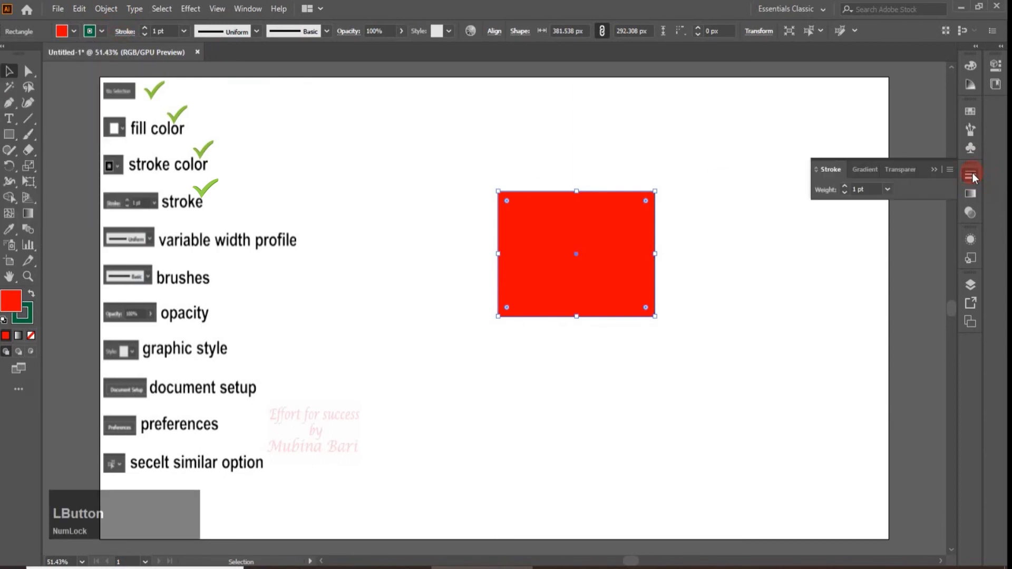
{"action": "left_click", "coordinate": [950, 169]}
{"action": "left_click", "coordinate": [923, 172]}
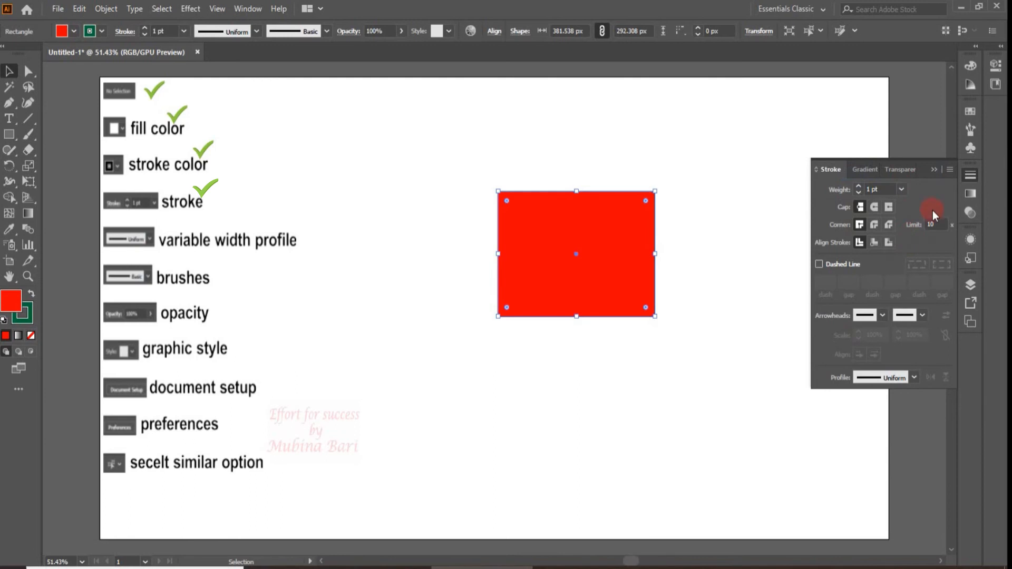
{"action": "left_click", "coordinate": [883, 105]}
{"action": "left_click", "coordinate": [970, 177]}
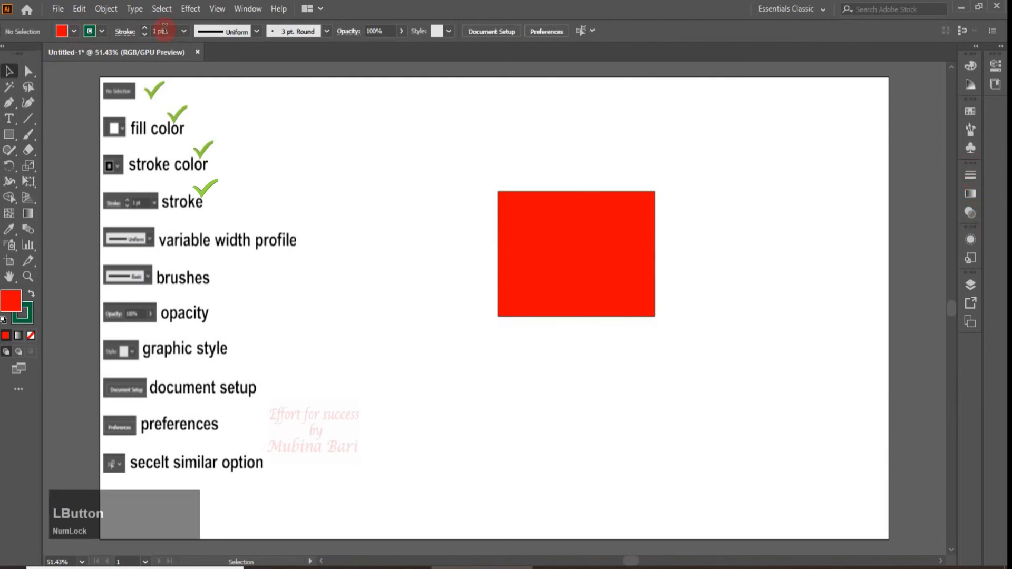
Try a 6 pt stroke weight on the rectangle, increase it to 18 pt, and review the stroke options
{"action": "left_click", "coordinate": [183, 33]}
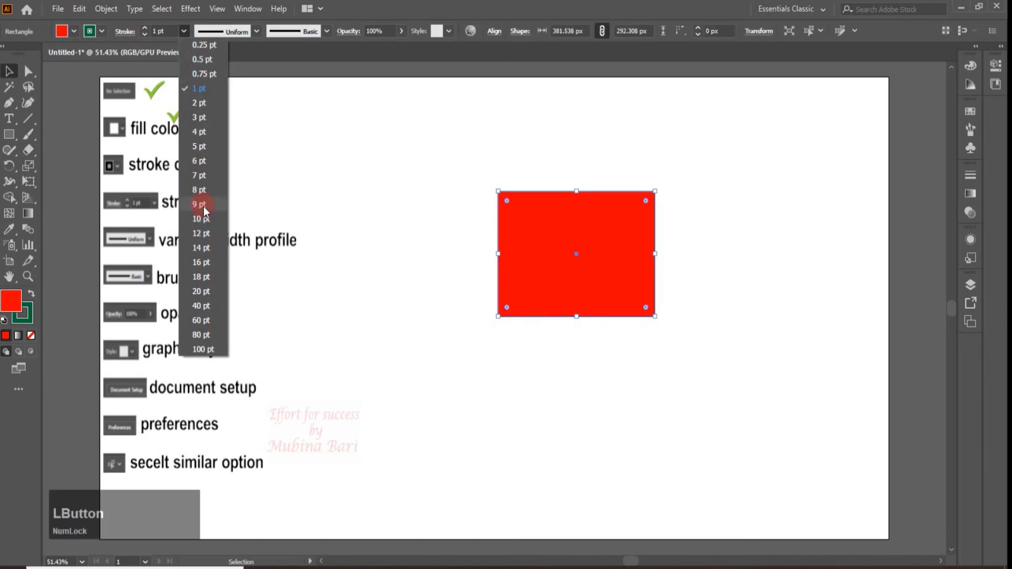
{"action": "left_click", "coordinate": [194, 164]}
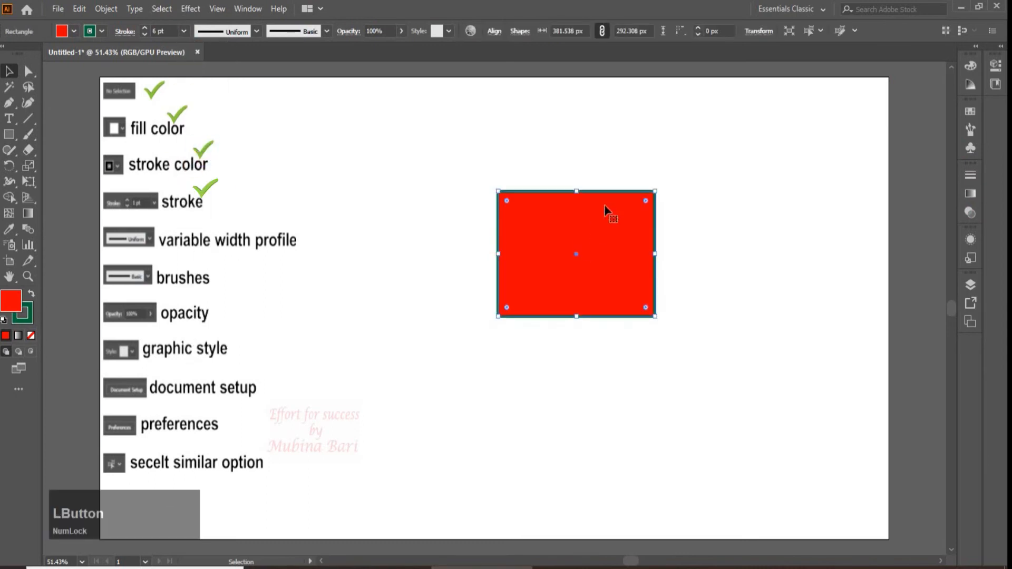
{"action": "left_click", "coordinate": [570, 164]}
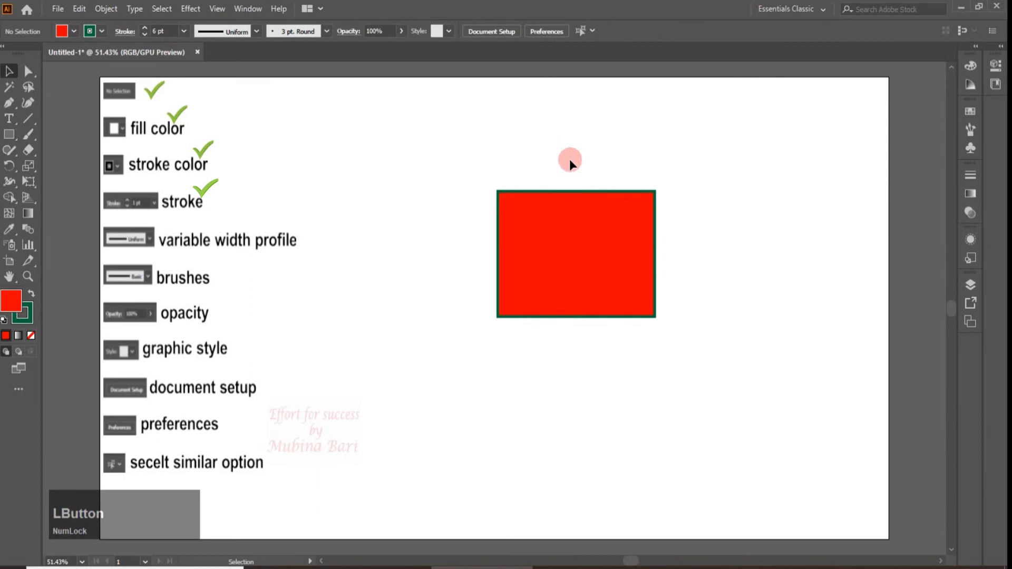
{"action": "left_click", "coordinate": [606, 316]}
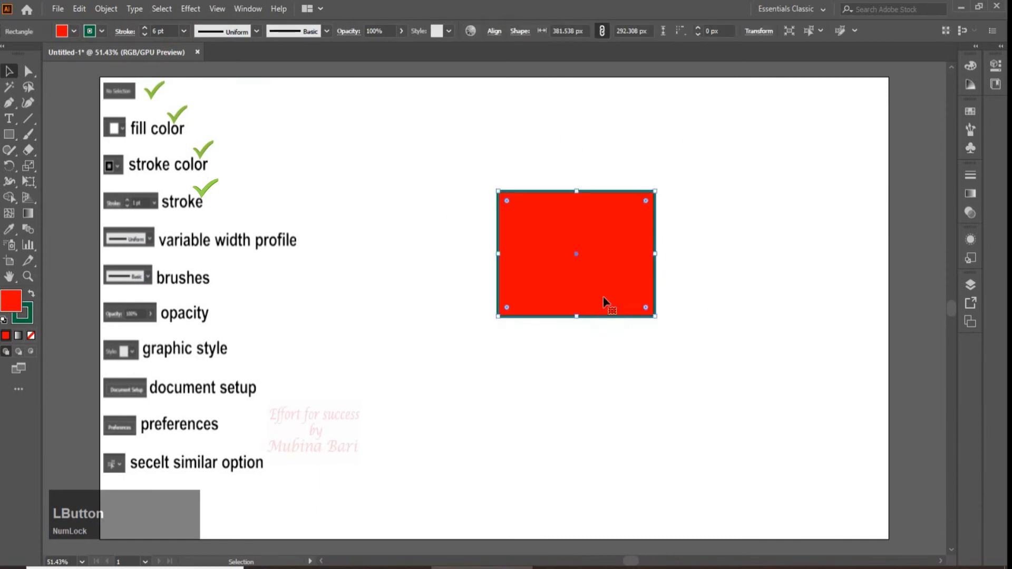
{"action": "left_click", "coordinate": [183, 31]}
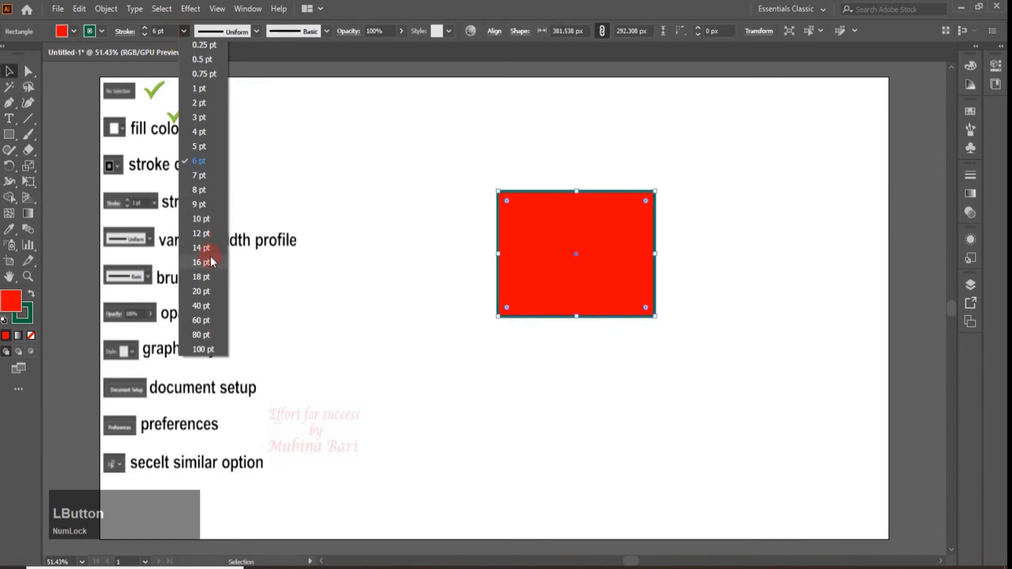
{"action": "left_click", "coordinate": [204, 278]}
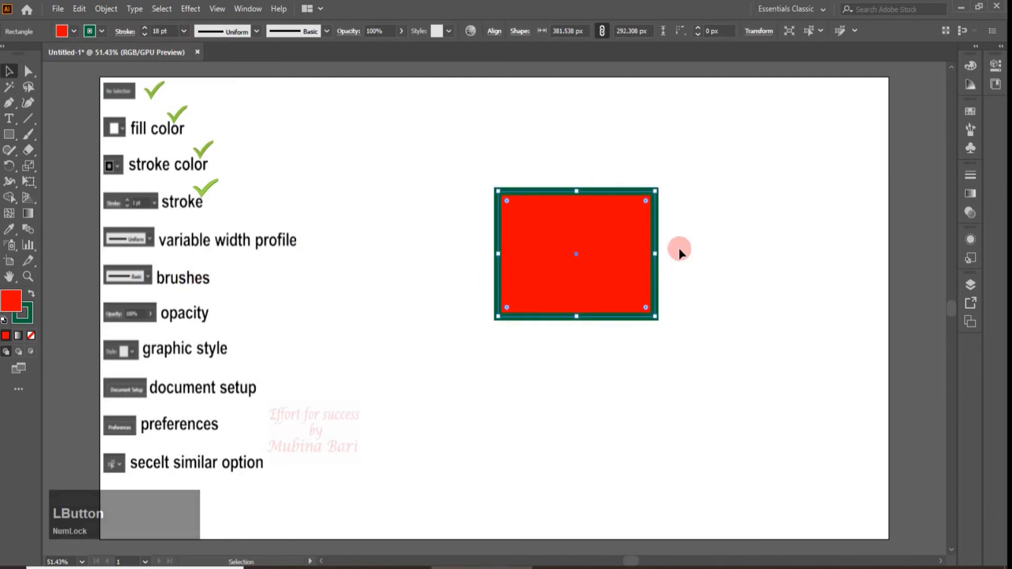
{"action": "left_click", "coordinate": [125, 31]}
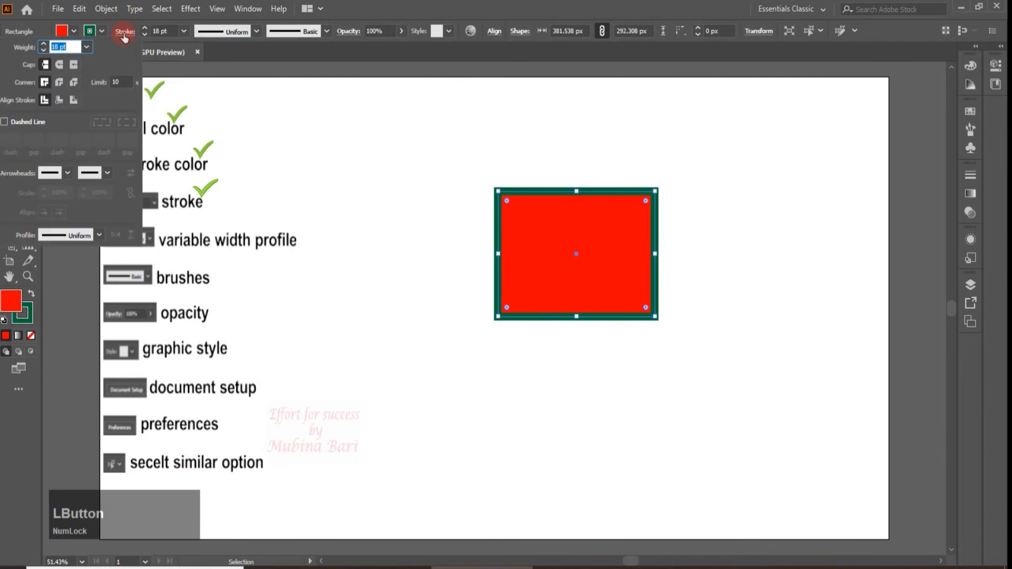
{"action": "left_click", "coordinate": [124, 32]}
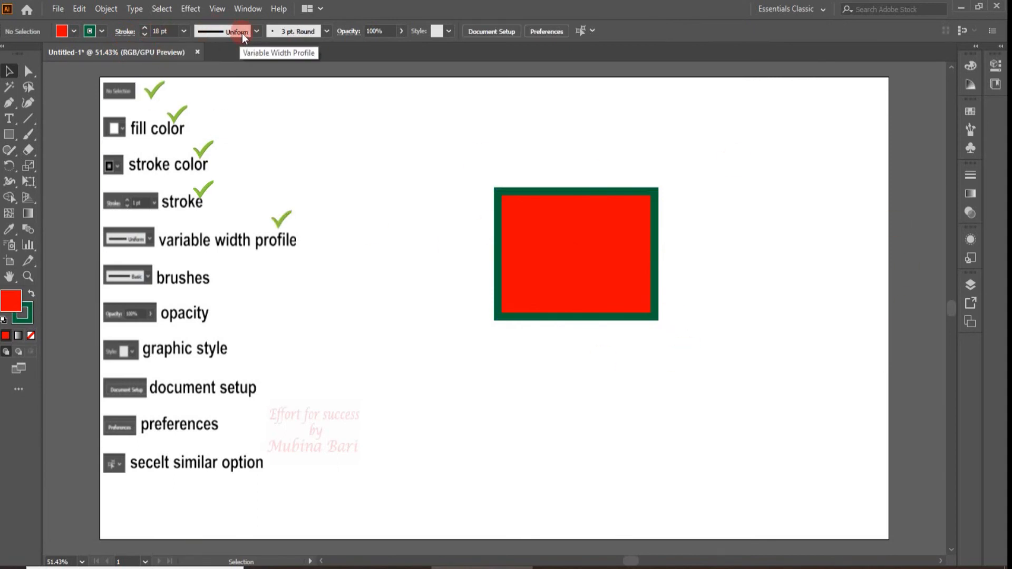
Try Width Profile 6 and Width Profile 2 on the rectangle's stroke, finishing with the triangular Width Profile 4, and deselect it
{"action": "left_click", "coordinate": [256, 31]}
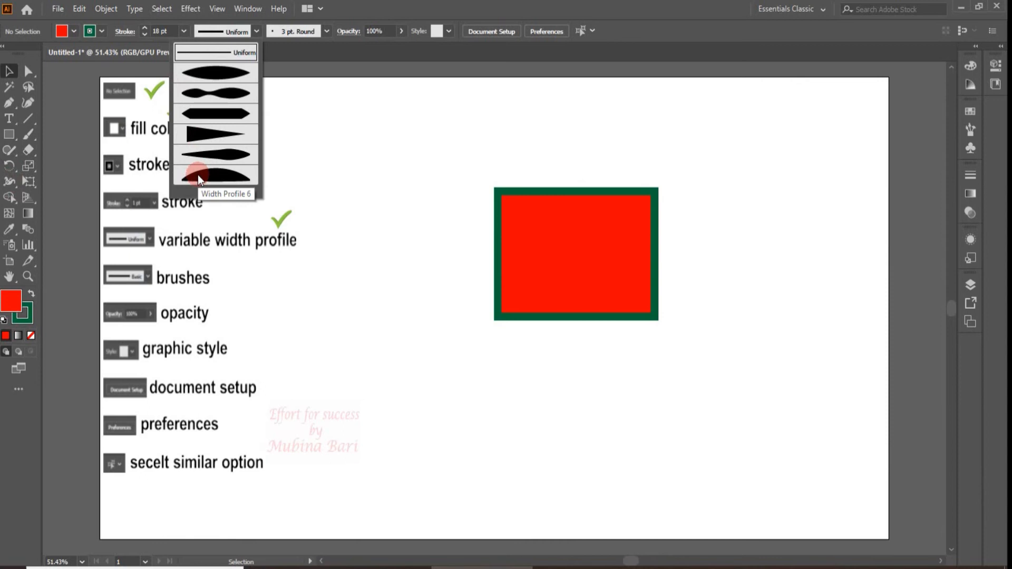
{"action": "left_click", "coordinate": [233, 173]}
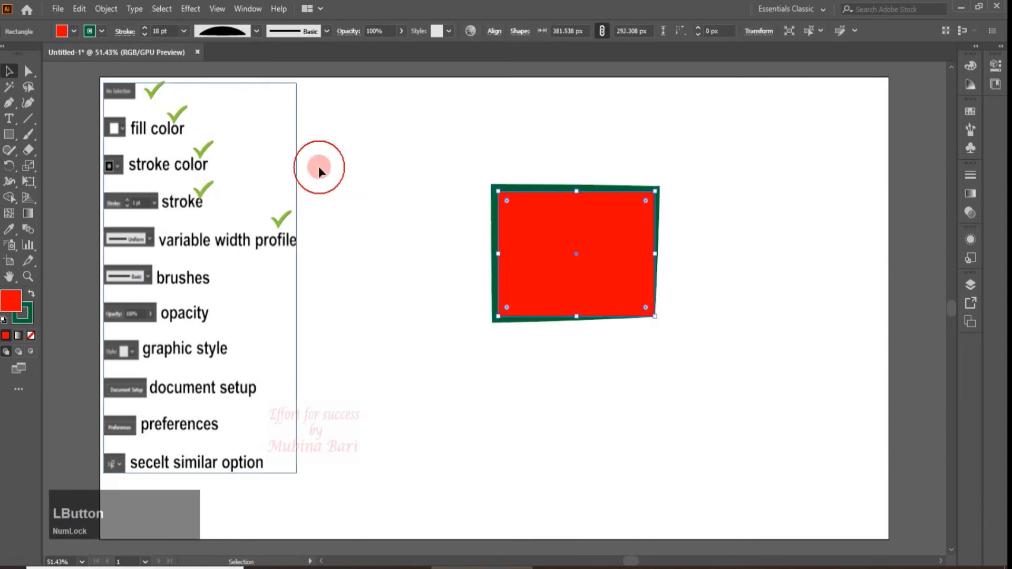
{"action": "left_click", "coordinate": [678, 276]}
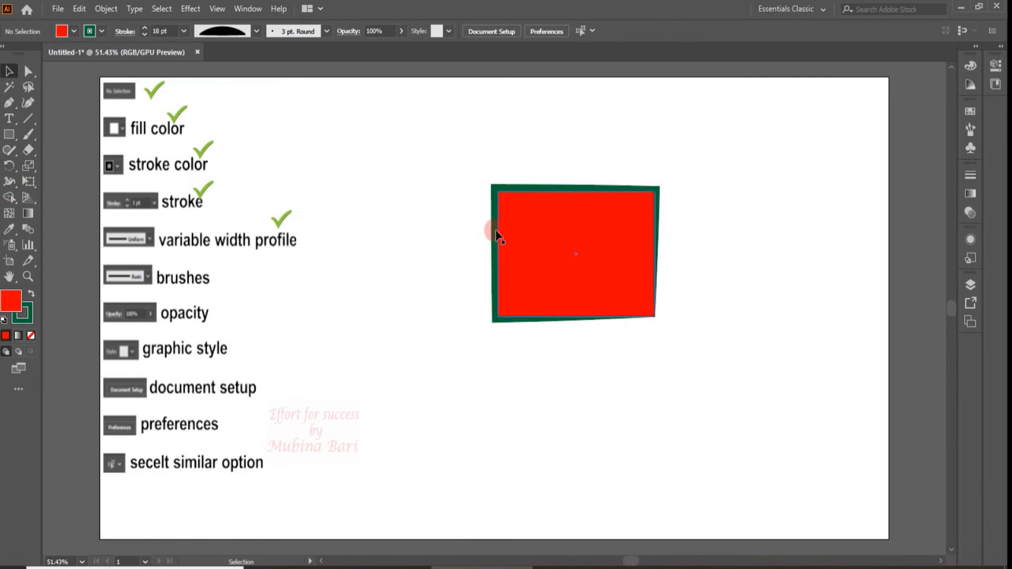
{"action": "left_click", "coordinate": [527, 230]}
{"action": "left_click", "coordinate": [256, 31]}
{"action": "left_click", "coordinate": [242, 91]}
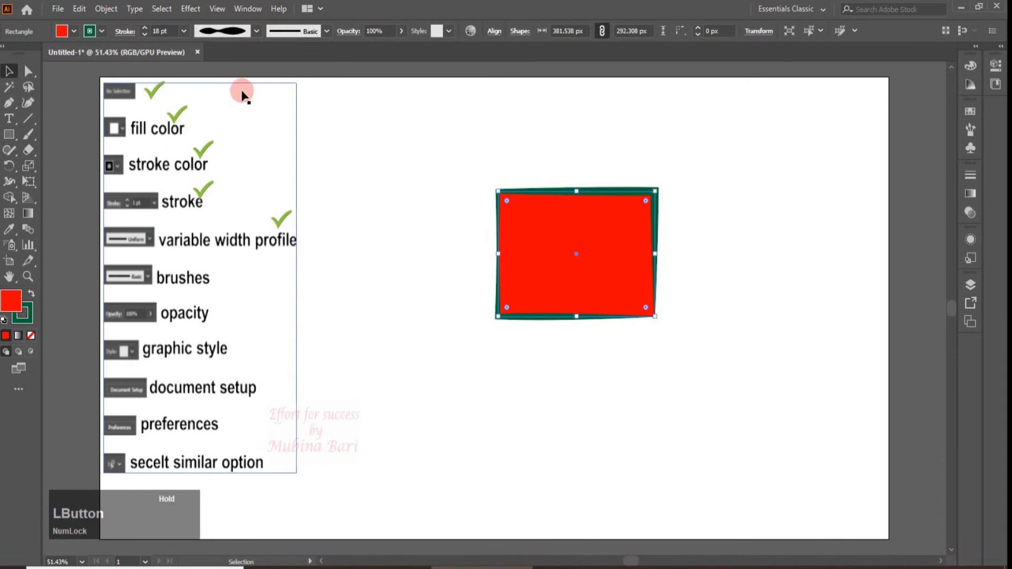
{"action": "left_click", "coordinate": [639, 126]}
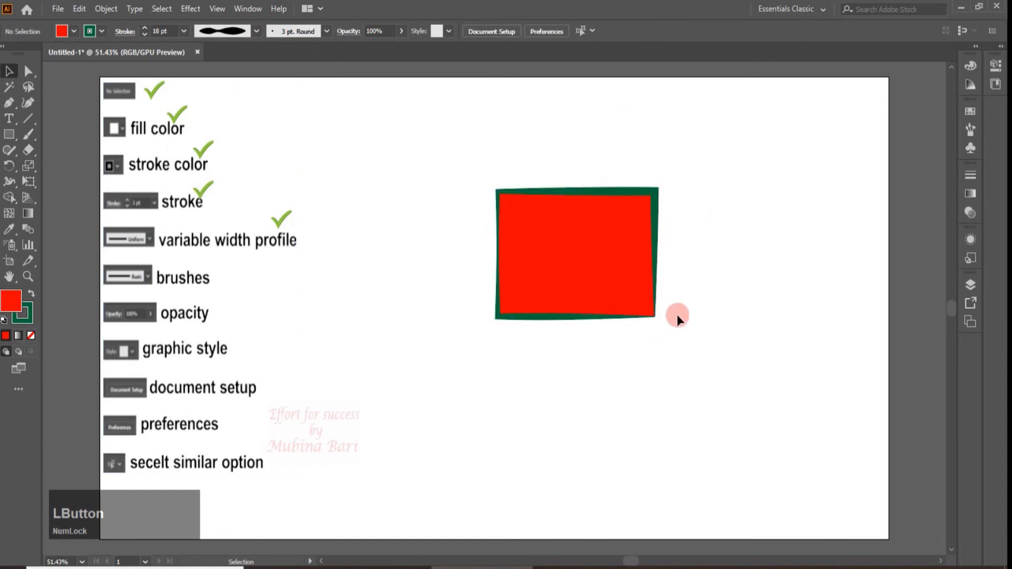
{"action": "left_click", "coordinate": [257, 32]}
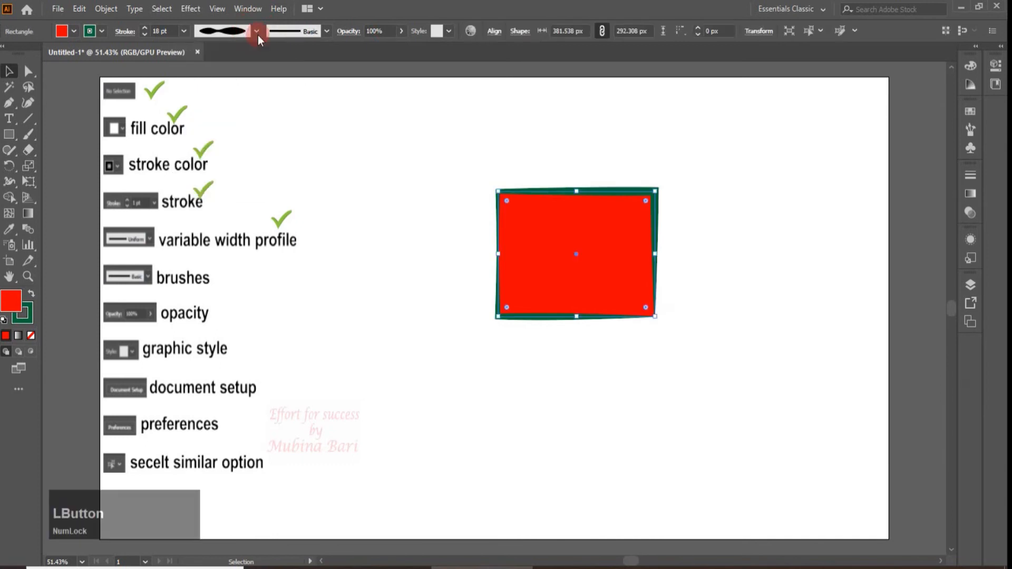
{"action": "left_click", "coordinate": [258, 34]}
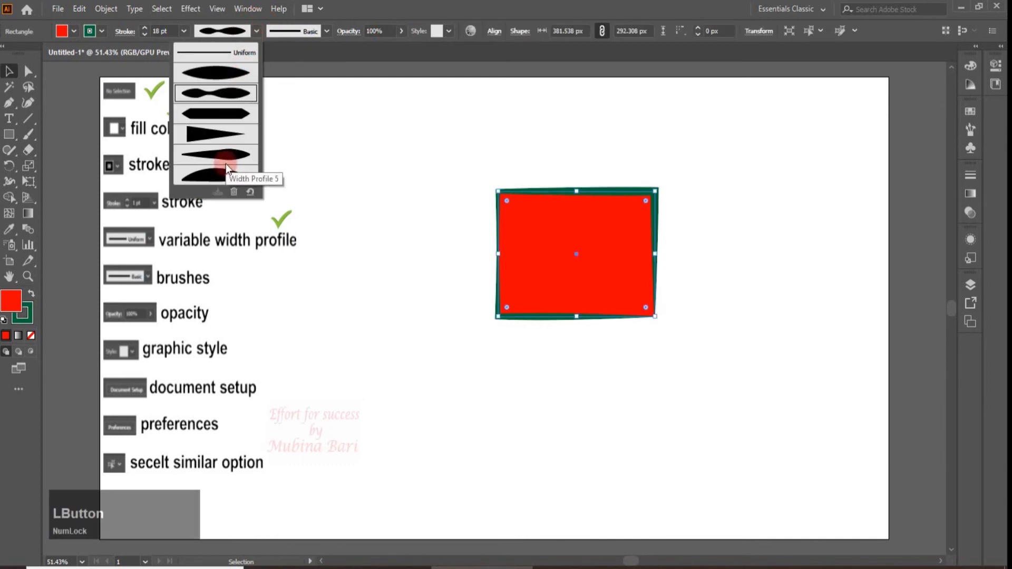
{"action": "left_click", "coordinate": [215, 133]}
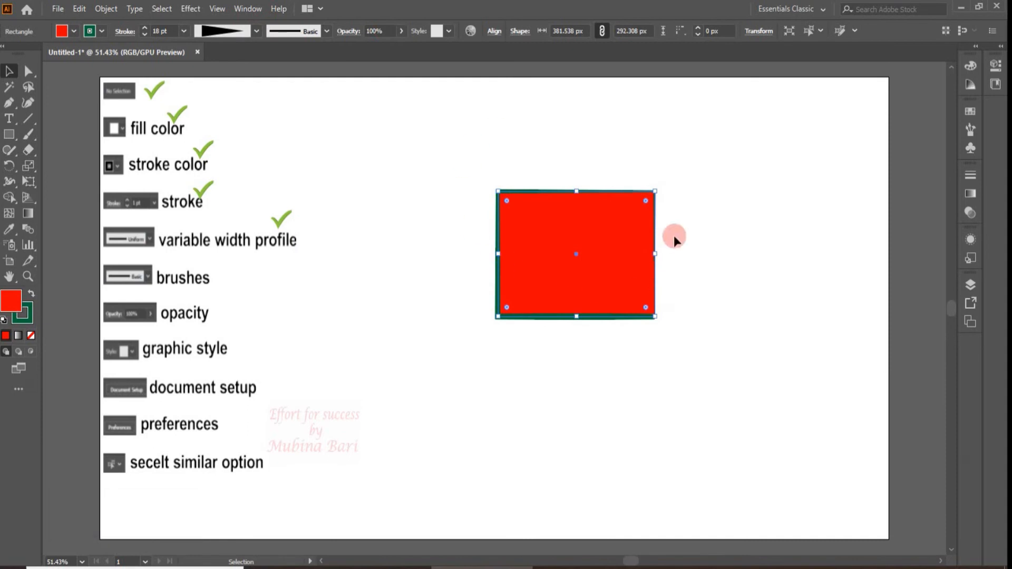
{"action": "left_click", "coordinate": [731, 215]}
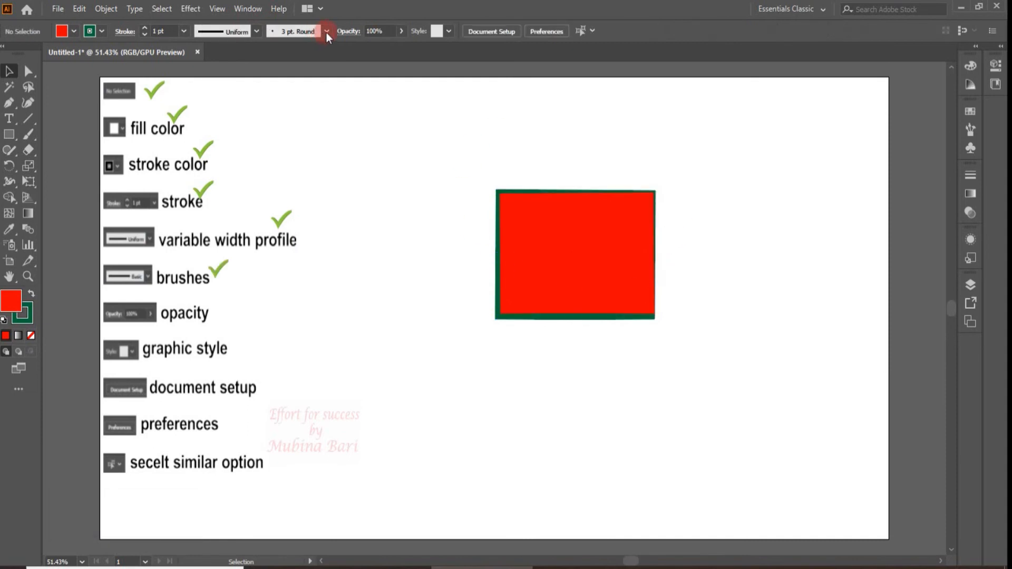
Show the available stroke brushes in both the brush definition list and the Brushes panel
{"action": "left_click", "coordinate": [326, 33]}
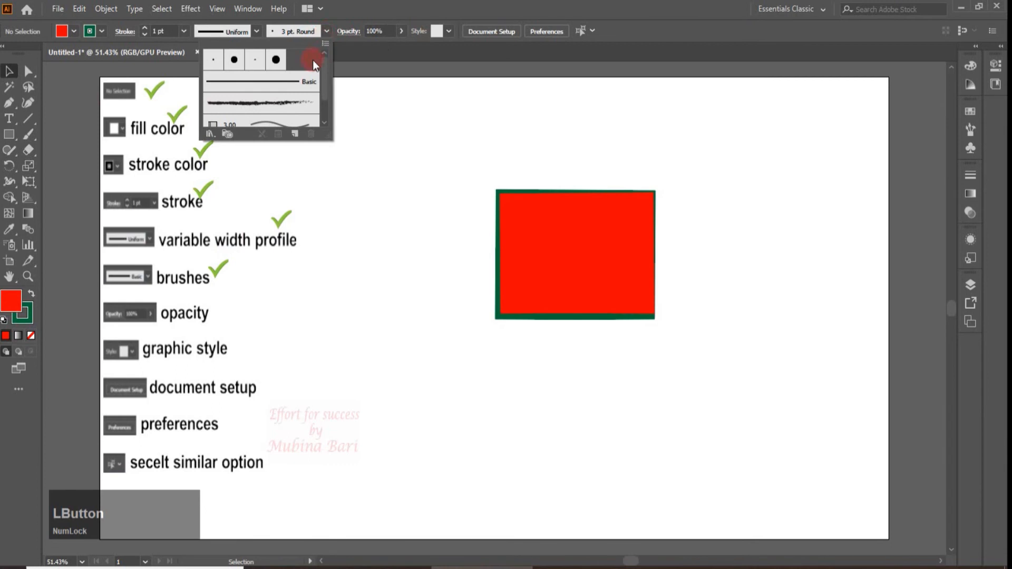
{"action": "mouse_move", "coordinate": [324, 68]}
{"action": "left_mouse_down"}
{"action": "mouse_move", "coordinate": [323, 99]}
{"action": "mouse_move", "coordinate": [325, 68]}
{"action": "left_mouse_up"}
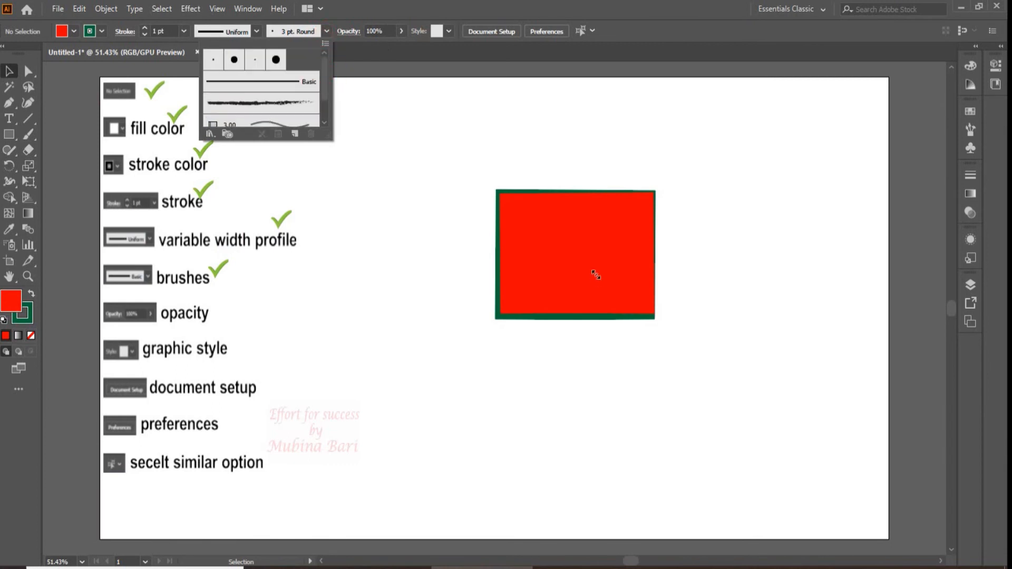
{"action": "left_click", "coordinate": [971, 131]}
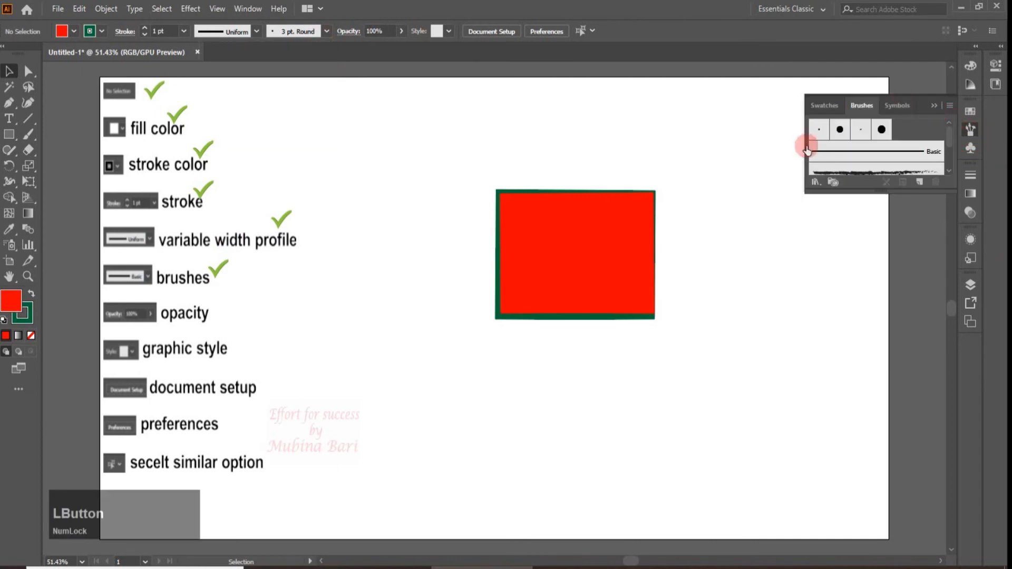
{"action": "left_click", "coordinate": [327, 31]}
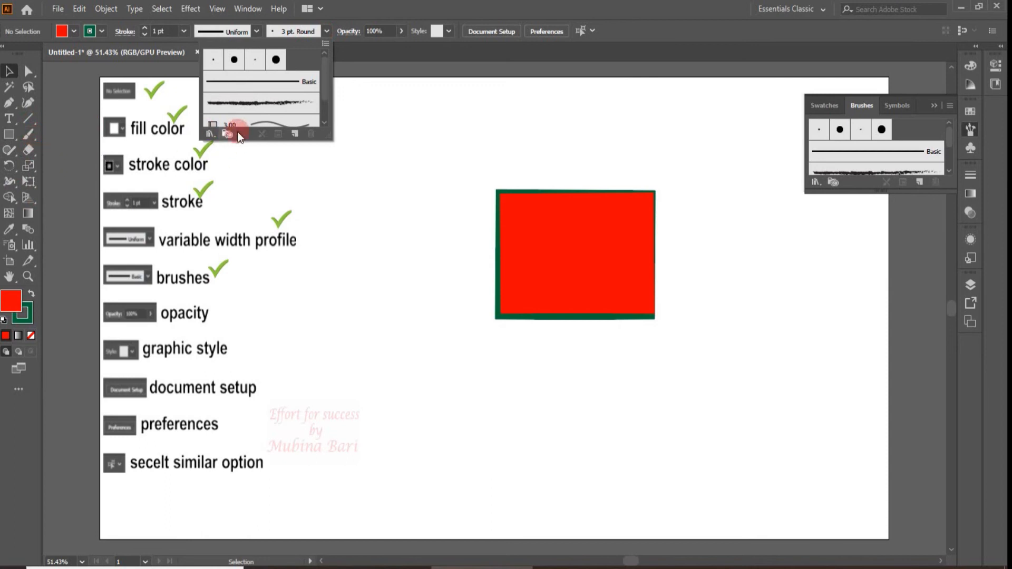
Try the Charcoal - Feather and blue pattern brushes on the rectangle's stroke, finishing with the 3.00 bristle brush
{"action": "left_click_drag", "start_coordinate": [324, 81], "coordinate": [321, 106]}
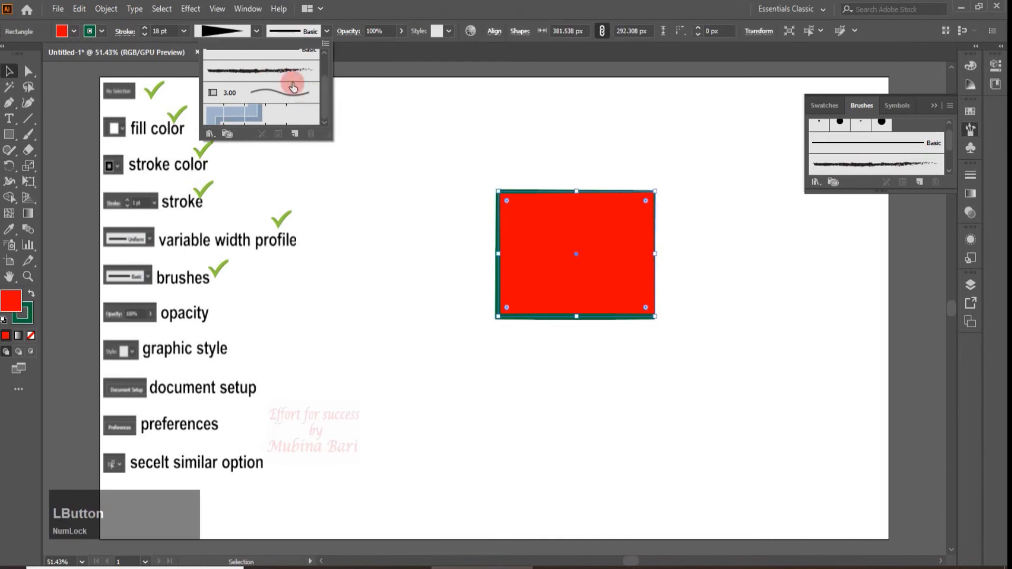
{"action": "left_click", "coordinate": [285, 70]}
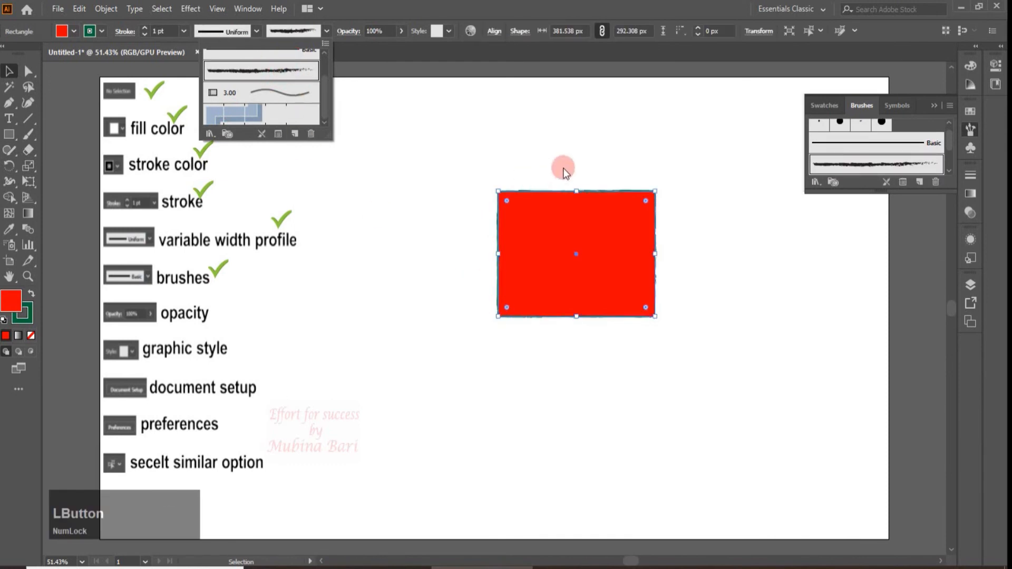
{"action": "left_click", "coordinate": [323, 83]}
{"action": "left_click", "coordinate": [249, 120]}
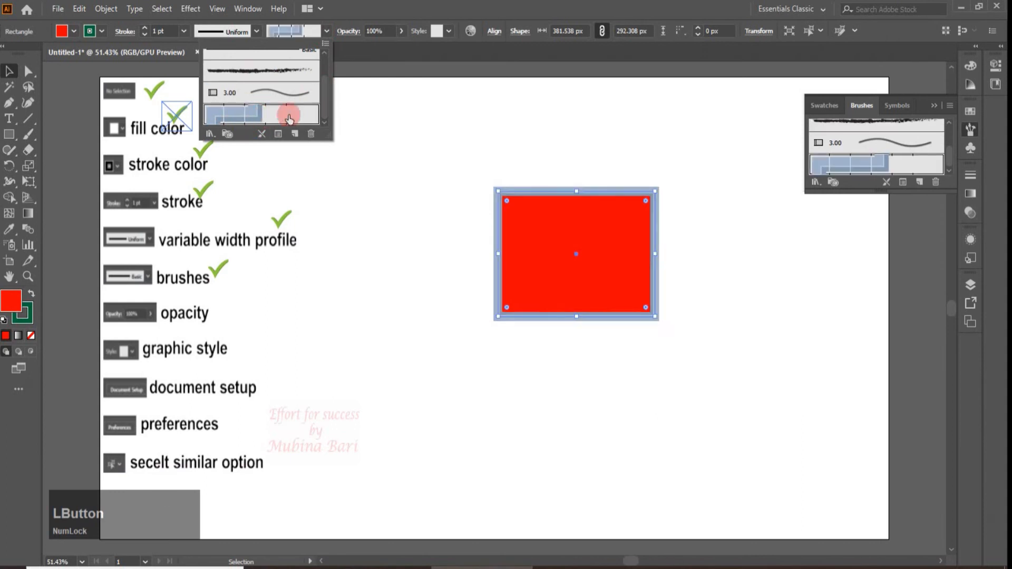
{"action": "left_click", "coordinate": [281, 100]}
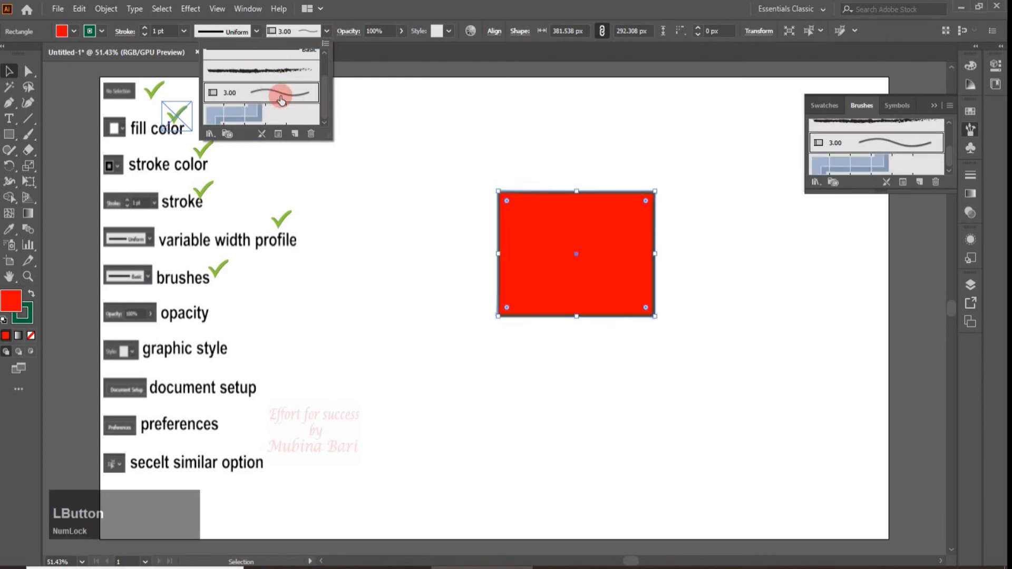
{"action": "left_click_drag", "start_coordinate": [324, 83], "coordinate": [323, 71]}
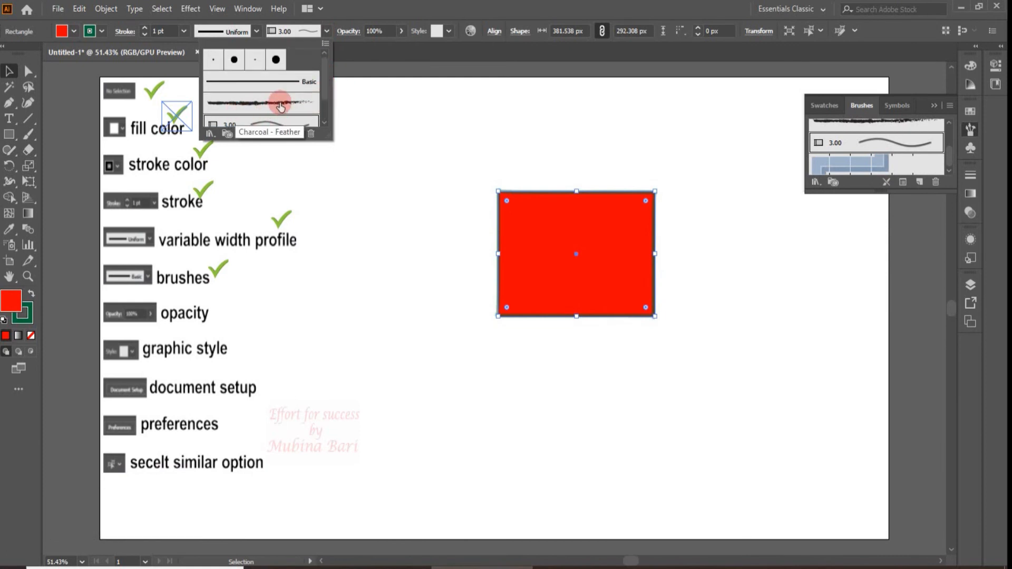
Show the rectangle's opacity options and the Transparency panel, expanding that panel to its full set of options
{"action": "left_click", "coordinate": [348, 31]}
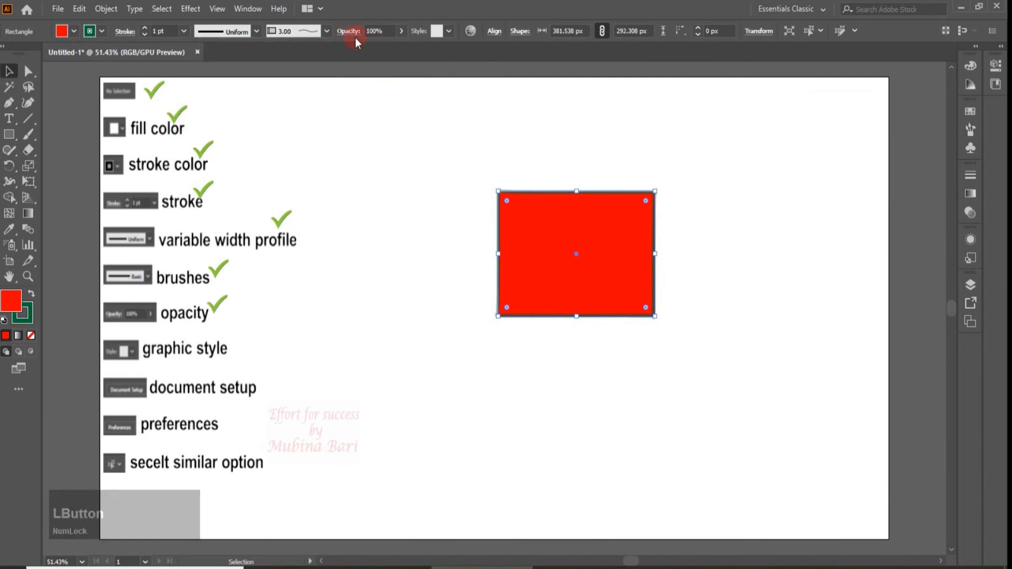
{"action": "left_click", "coordinate": [352, 34]}
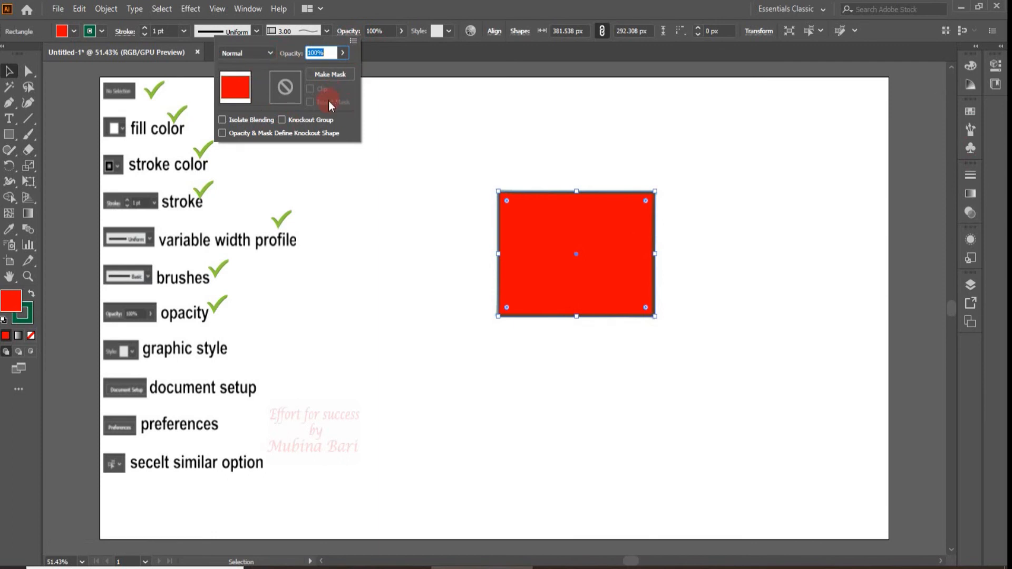
{"action": "left_click", "coordinate": [971, 195]}
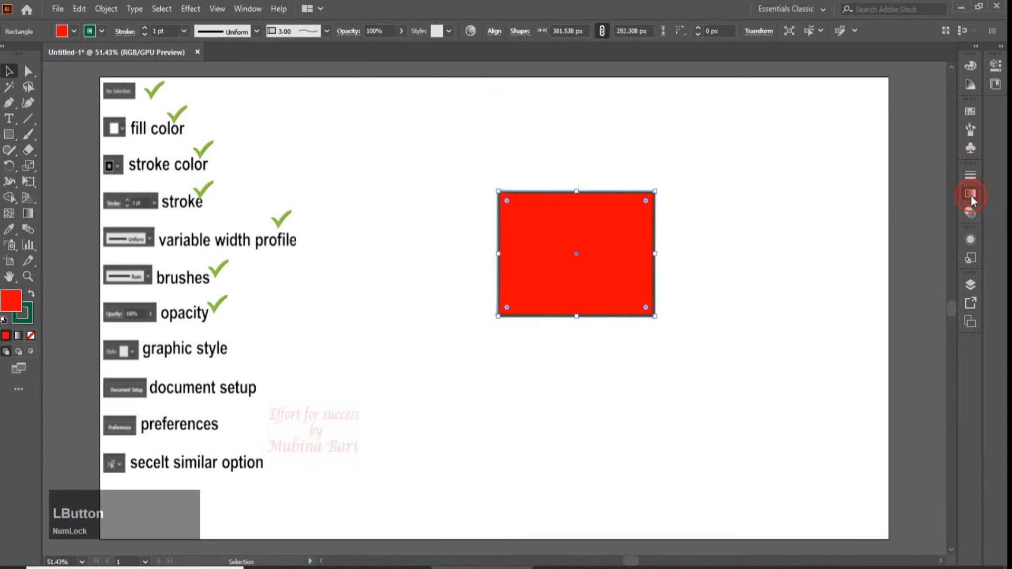
{"action": "left_click", "coordinate": [853, 170]}
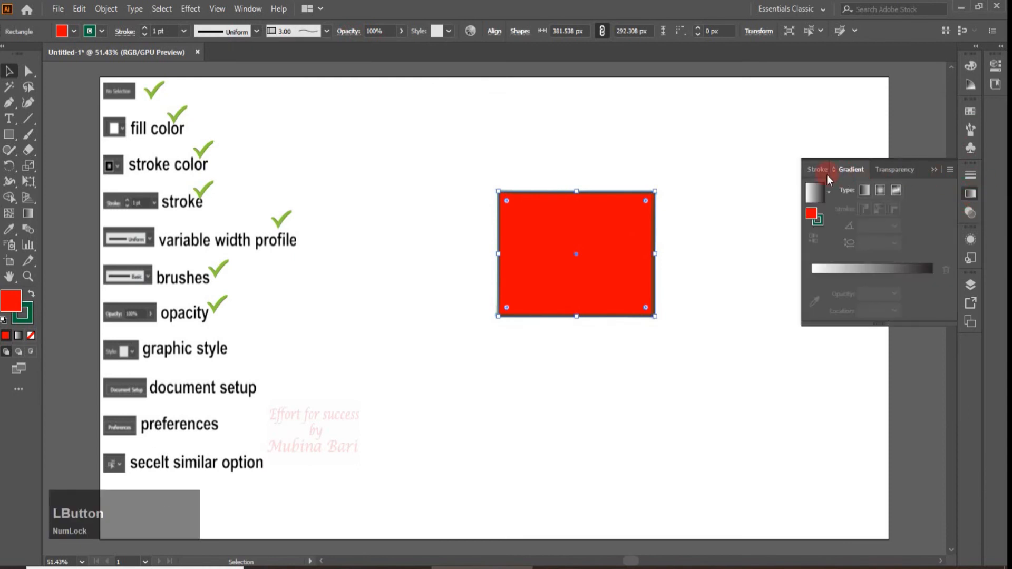
{"action": "left_click", "coordinate": [889, 172]}
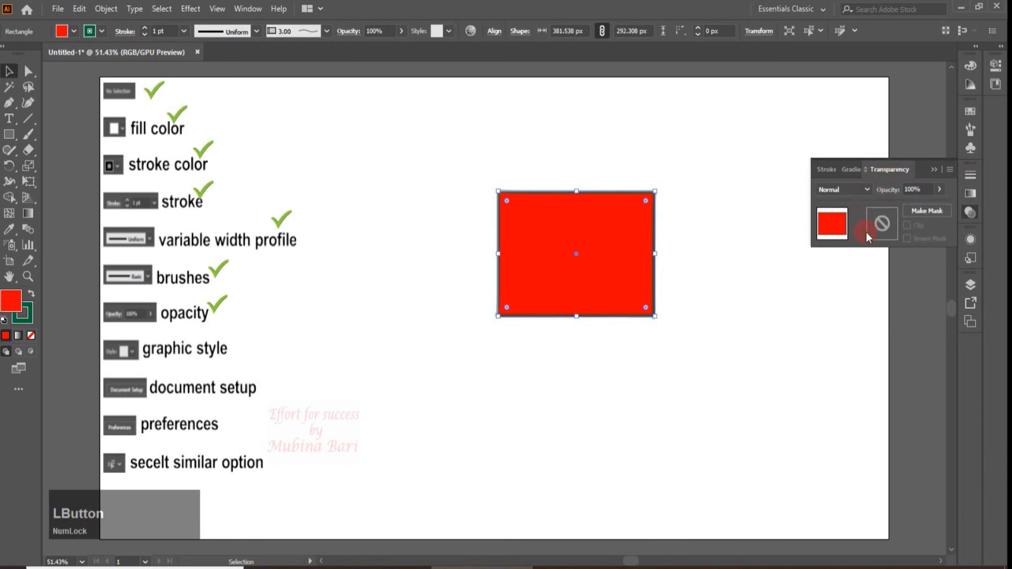
{"action": "left_click", "coordinate": [949, 170]}
{"action": "left_click", "coordinate": [941, 187]}
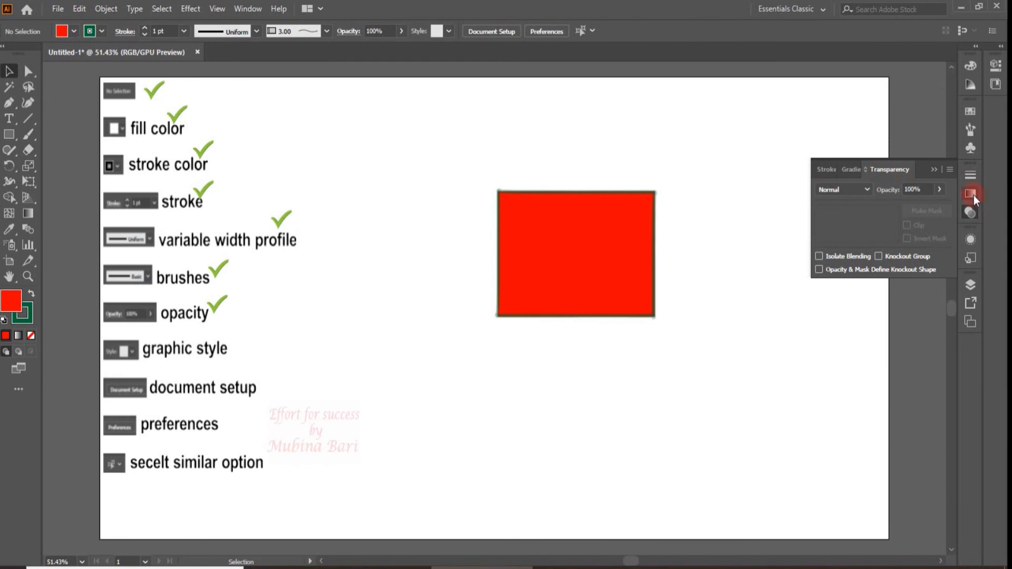
{"action": "left_click", "coordinate": [973, 194]}
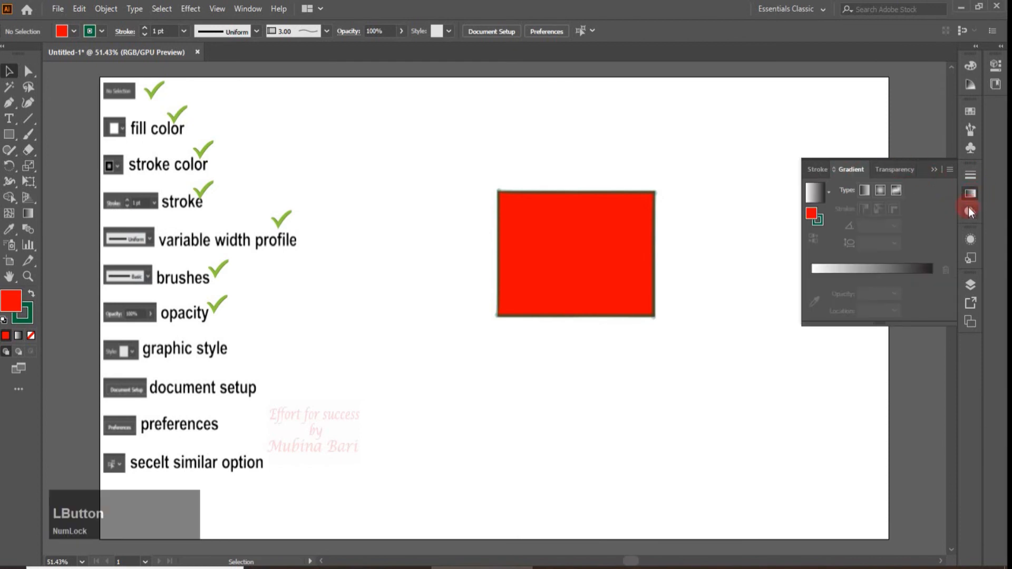
{"action": "left_click", "coordinate": [971, 213]}
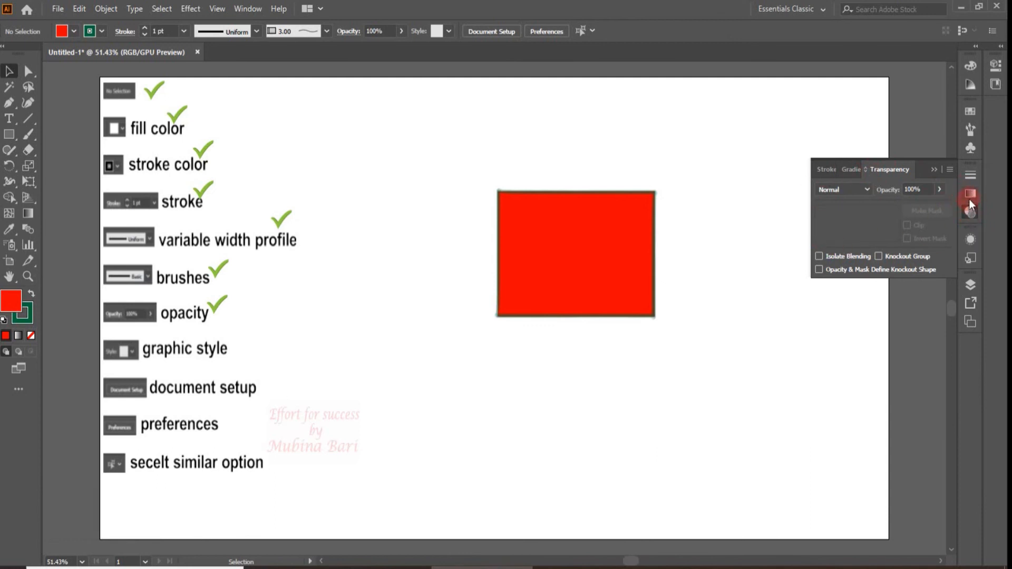
Lower the rectangle's opacity to 40%, then restore it to 100%
{"action": "left_click", "coordinate": [314, 92]}
{"action": "left_click", "coordinate": [401, 30]}
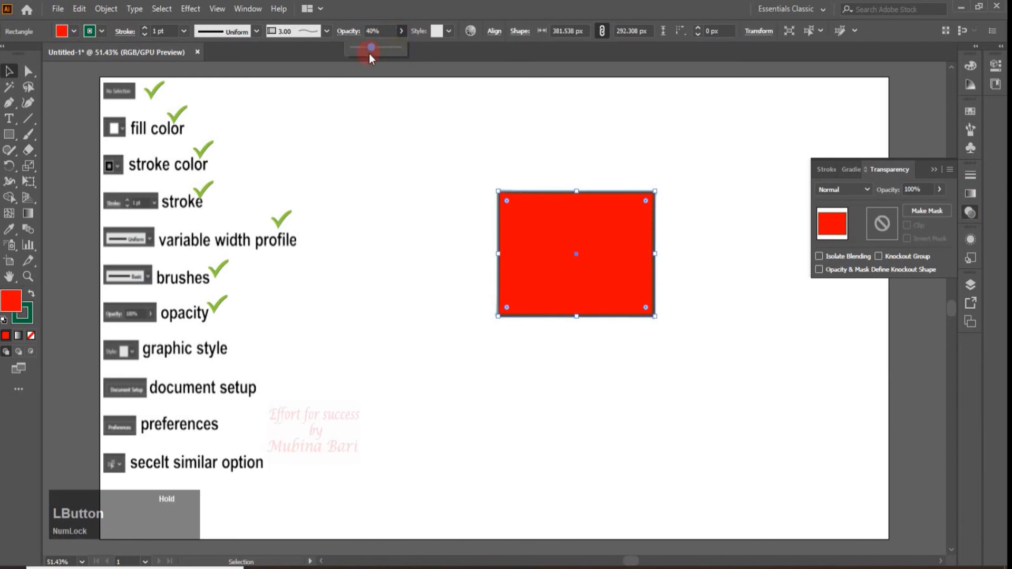
{"action": "left_click_drag", "start_coordinate": [369, 53], "coordinate": [368, 54]}
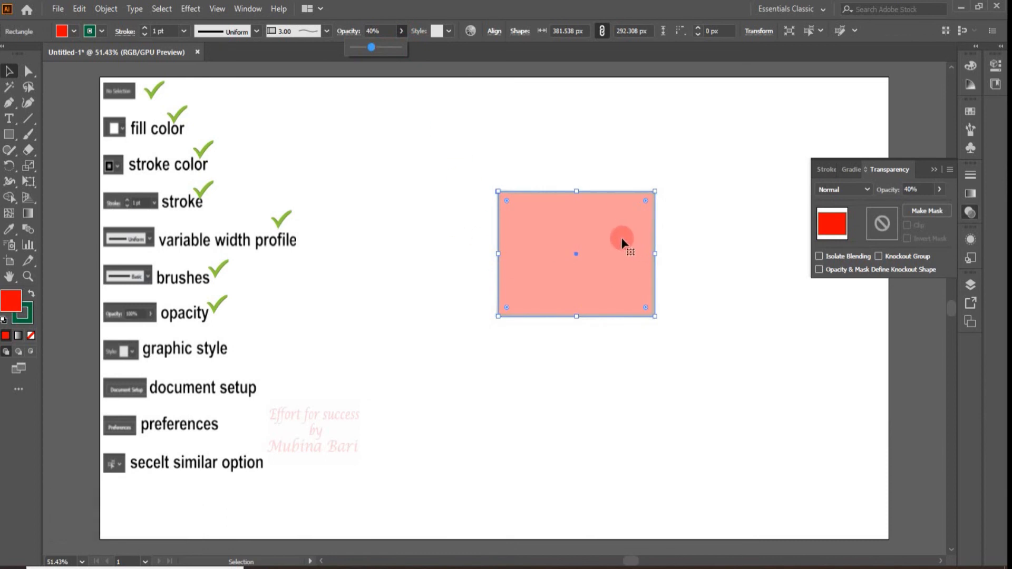
{"action": "left_click_drag", "start_coordinate": [368, 47], "coordinate": [401, 55]}
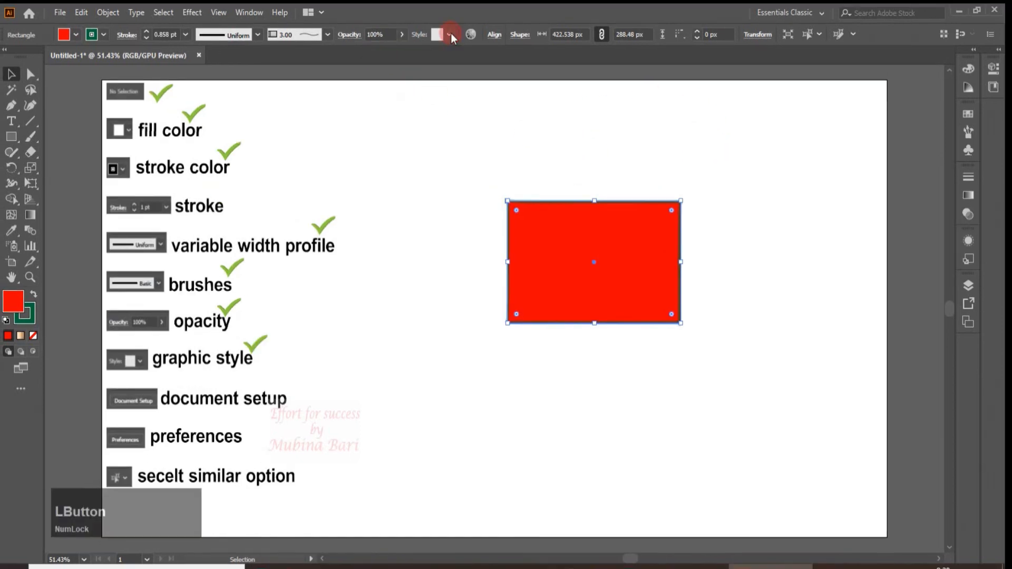
Try several graphic styles on the rectangle, including the blue foliage pattern, finish with Color Halftone, and deselect it
{"action": "left_click", "coordinate": [449, 31]}
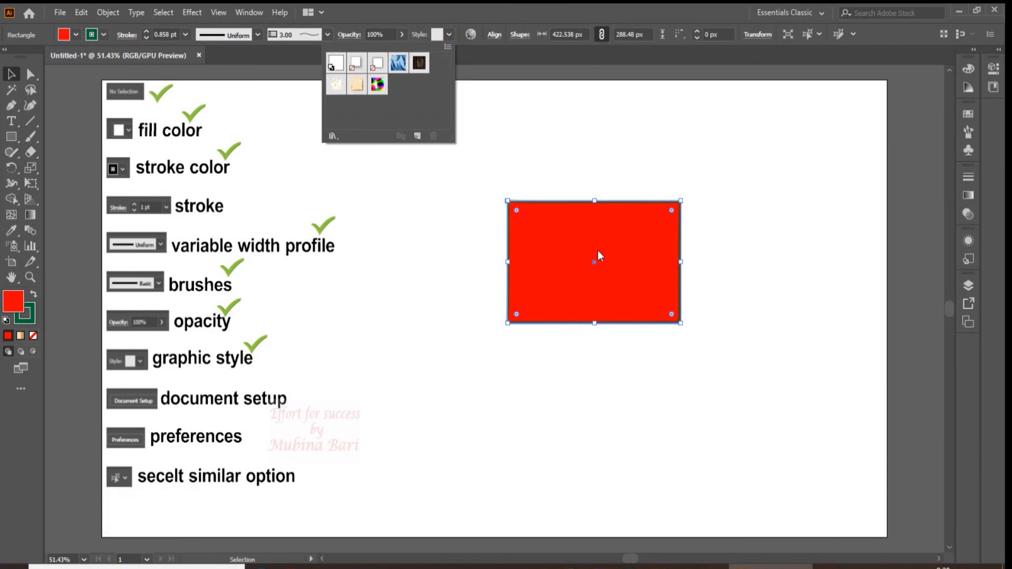
{"action": "left_click", "coordinate": [401, 67]}
{"action": "left_click", "coordinate": [421, 64]}
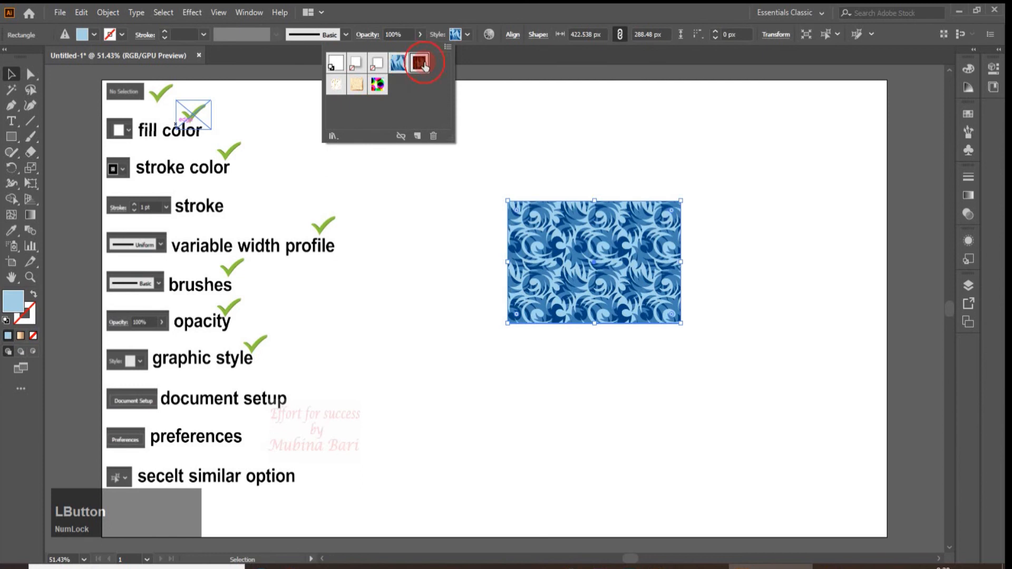
{"action": "left_click", "coordinate": [339, 87]}
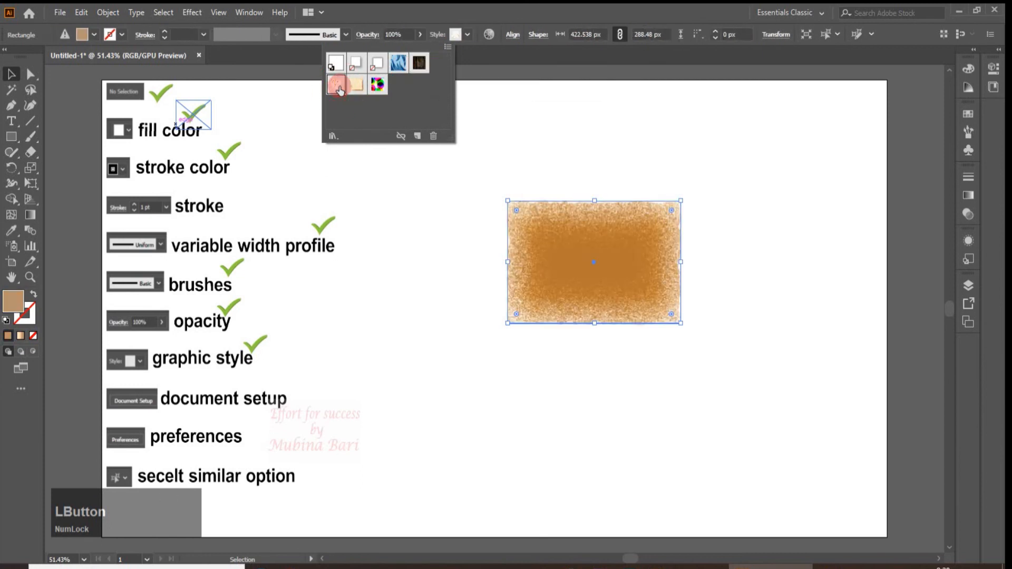
{"action": "left_click", "coordinate": [354, 87]}
{"action": "left_click", "coordinate": [378, 84]}
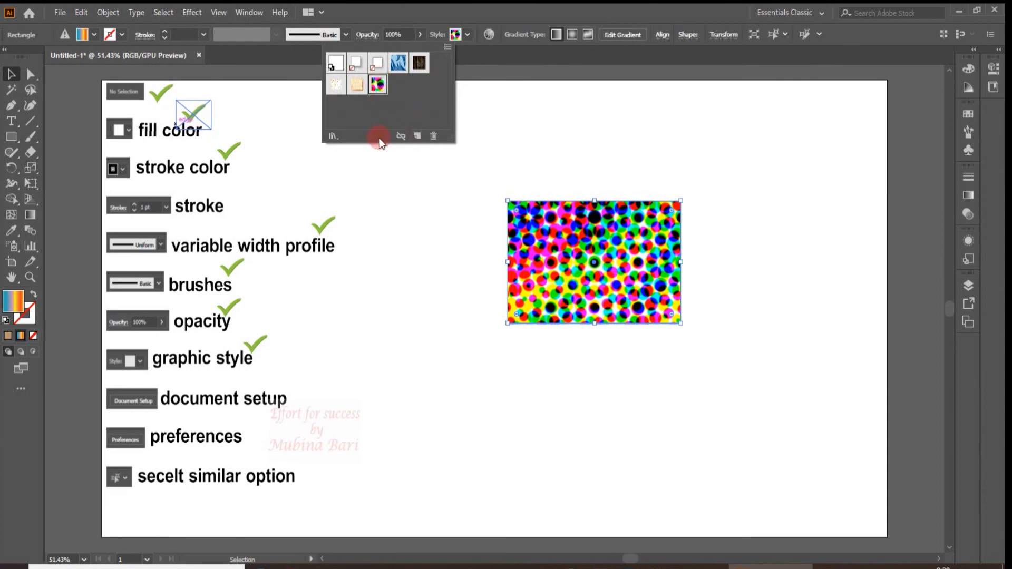
{"action": "left_click", "coordinate": [533, 116]}
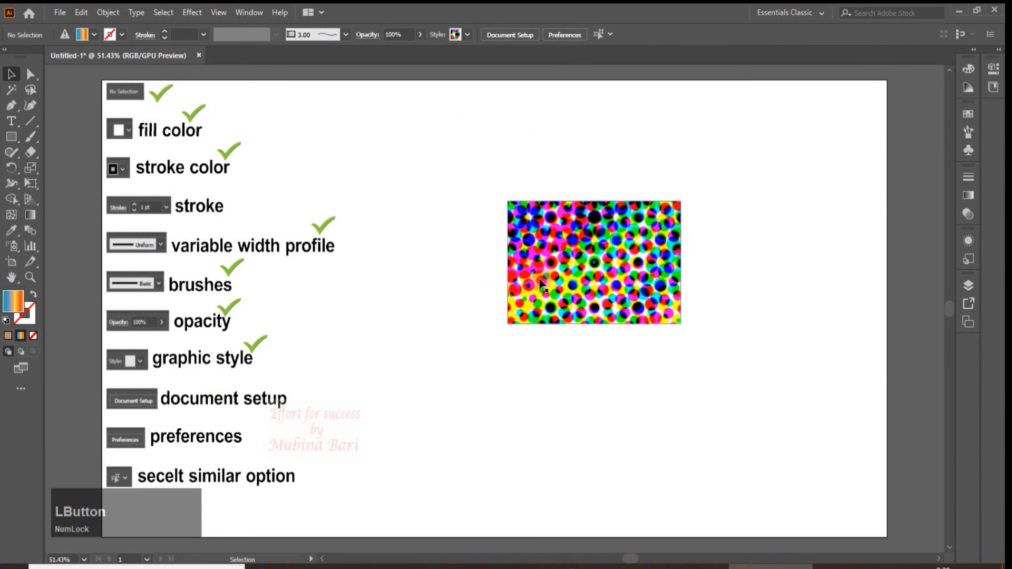
Show the available graphic styles in both the rectangle's style list and the Graphic Styles panel
{"action": "left_click", "coordinate": [589, 258]}
{"action": "left_click", "coordinate": [468, 35]}
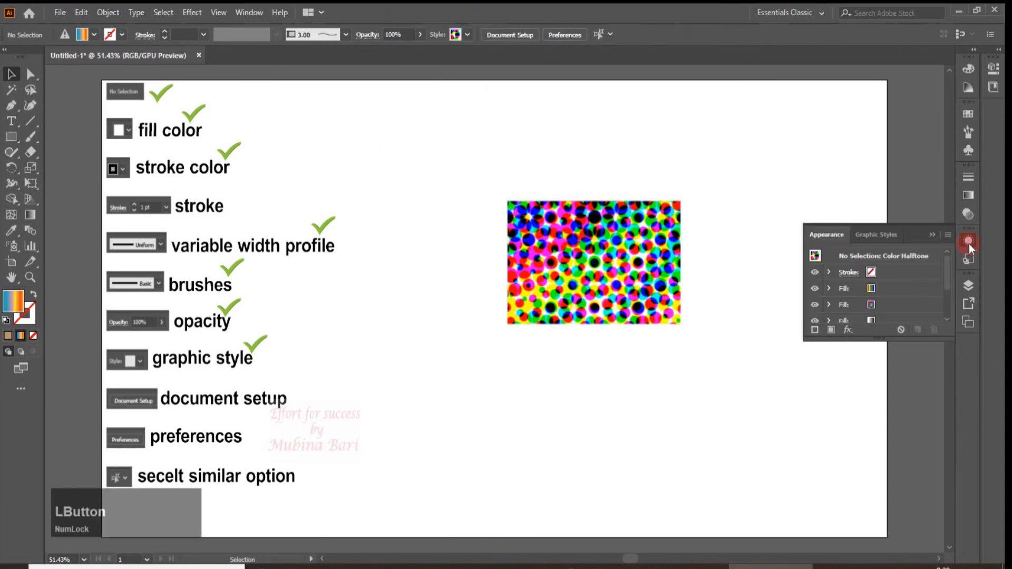
{"action": "left_click", "coordinate": [969, 240]}
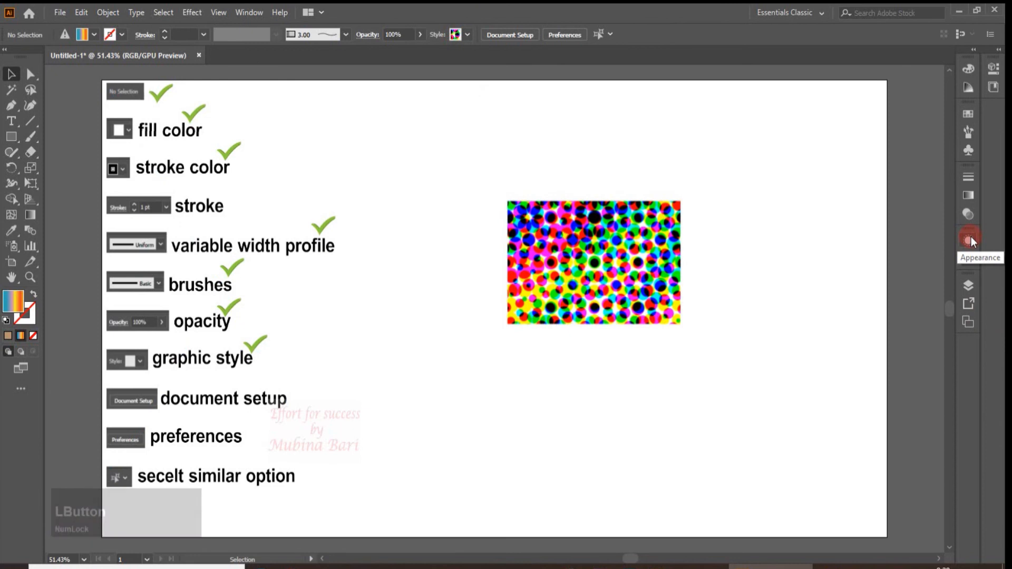
{"action": "left_click", "coordinate": [970, 240]}
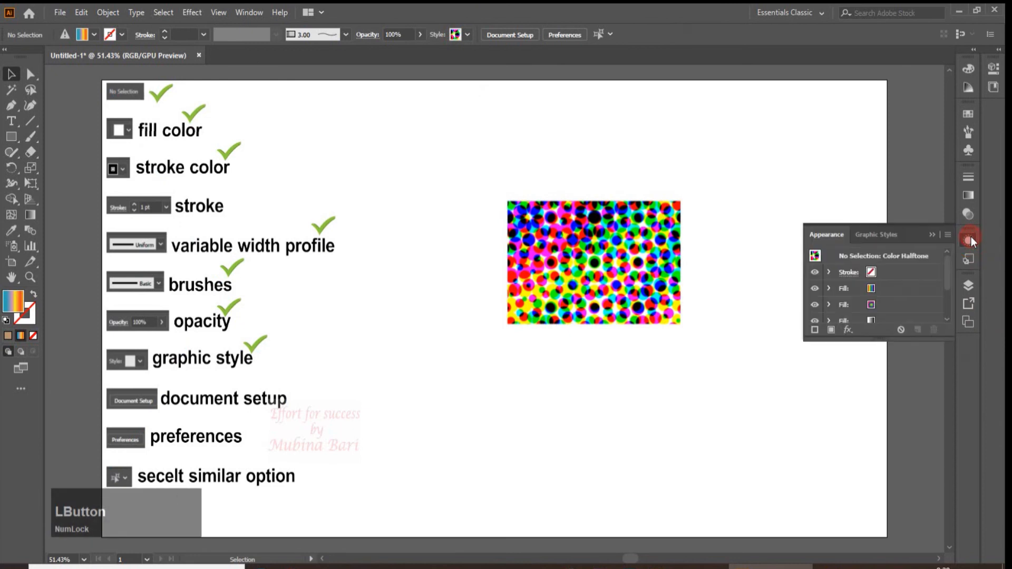
{"action": "left_click", "coordinate": [883, 236]}
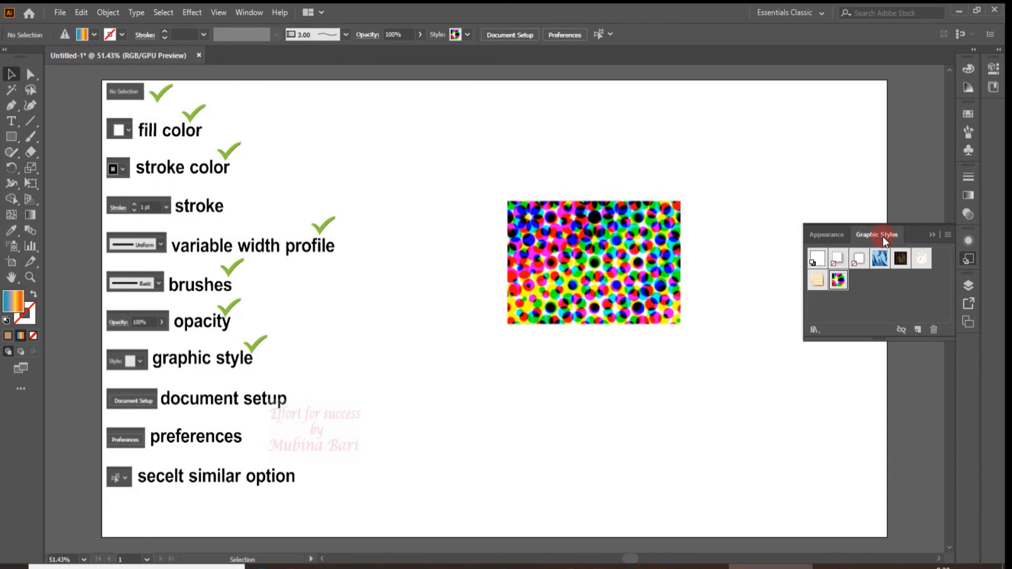
{"action": "left_click", "coordinate": [969, 258]}
{"action": "left_click", "coordinate": [969, 258]}
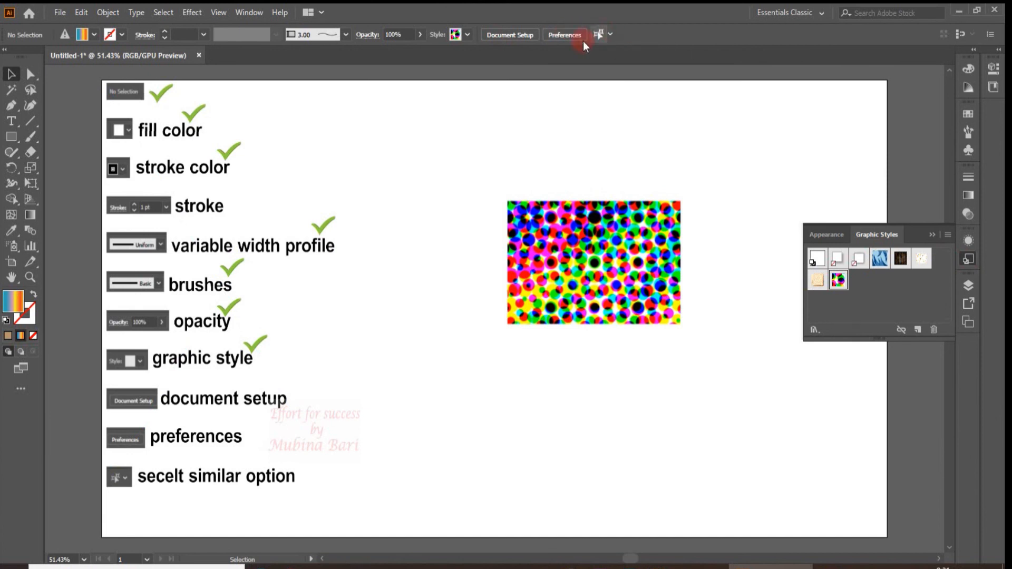
Review the general Document Setup options, including units, bleed and transparency grid, and close them without changes
{"action": "left_click", "coordinate": [60, 13]}
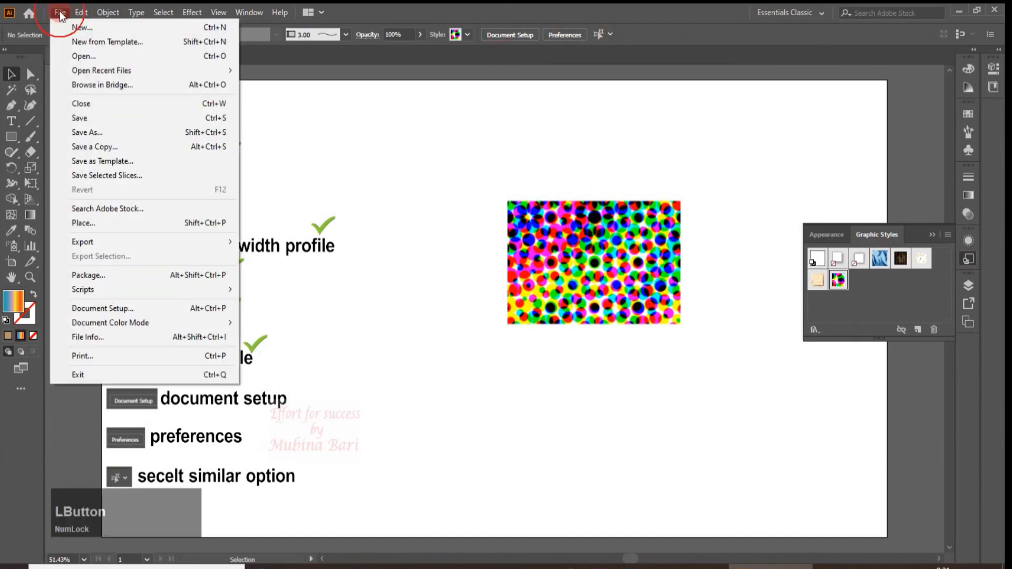
{"action": "left_click", "coordinate": [87, 309]}
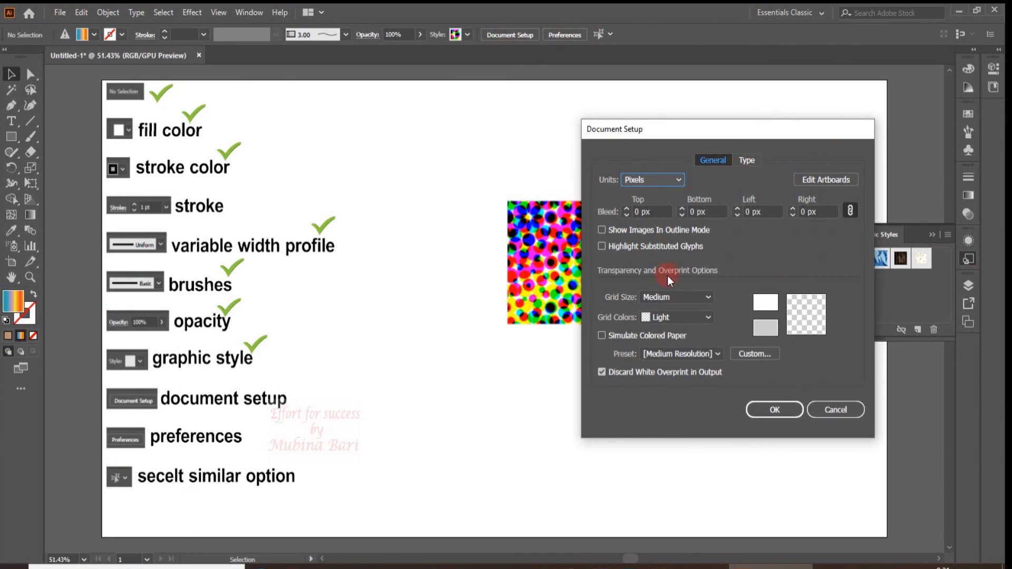
{"action": "left_click", "coordinate": [834, 408]}
{"action": "left_click", "coordinate": [118, 172]}
{"action": "left_click", "coordinate": [493, 105]}
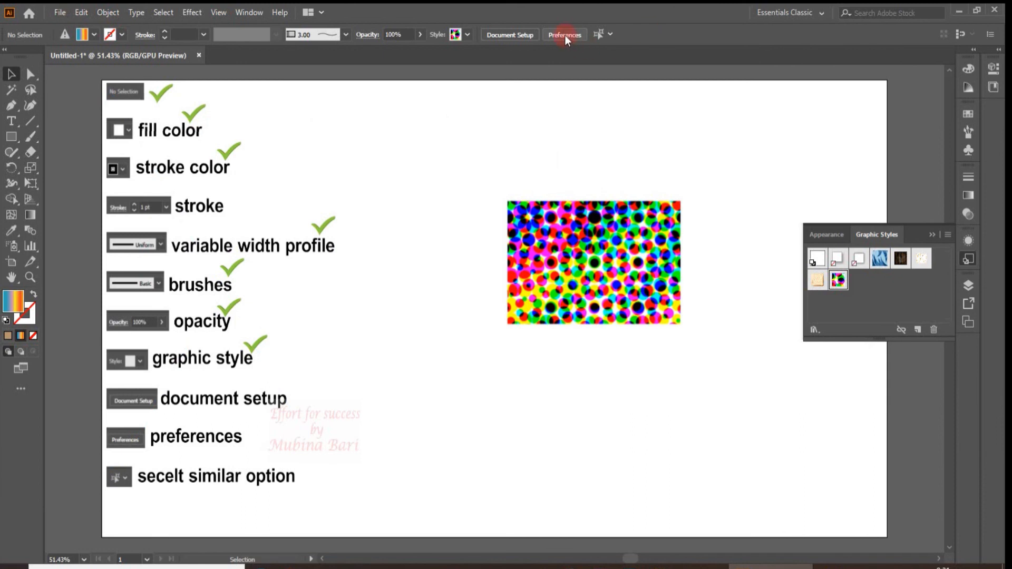
Show the list of preference categories, review the General preferences, and close them without changes
{"action": "left_click", "coordinate": [84, 11]}
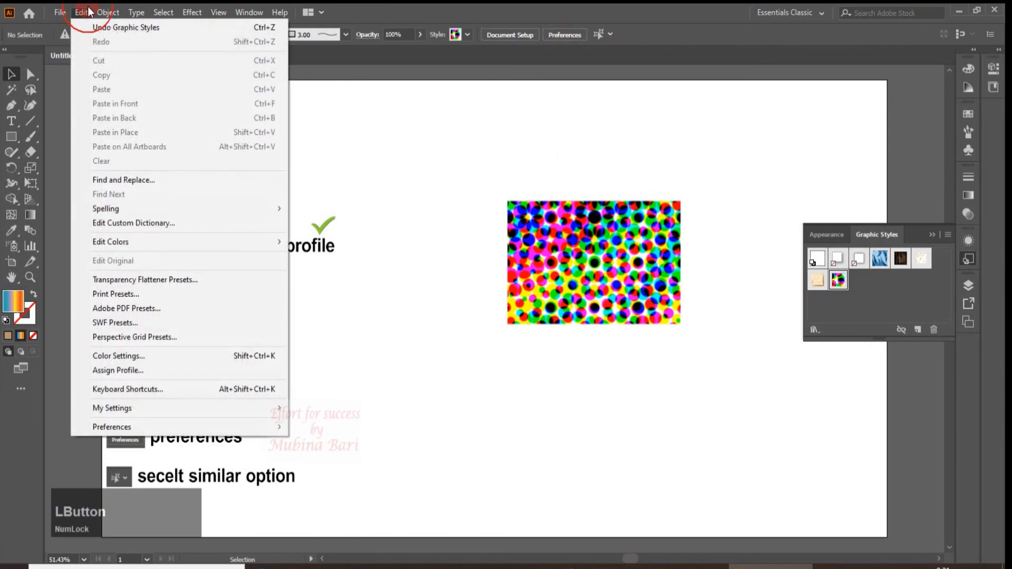
{"action": "mouse_move", "coordinate": [106, 423]}
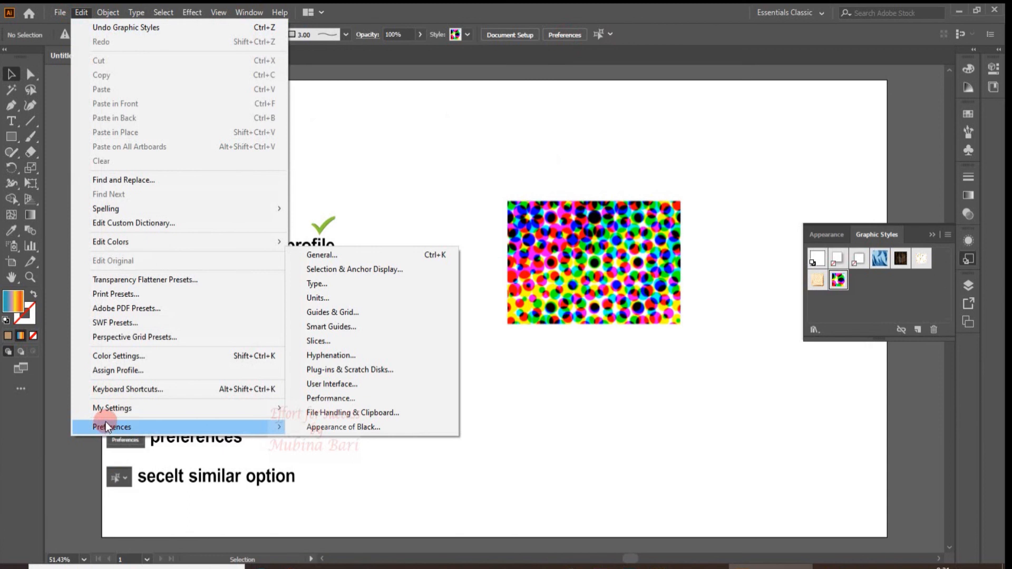
{"action": "left_click", "coordinate": [574, 36]}
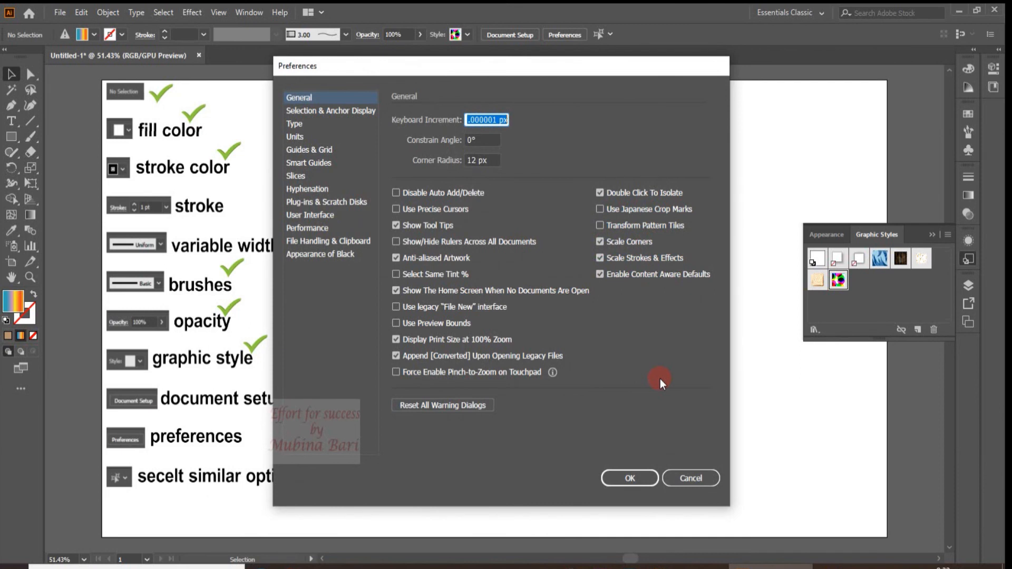
{"action": "left_click", "coordinate": [692, 478]}
Show the options for selecting similar objects
{"action": "left_click", "coordinate": [600, 33]}
{"action": "left_click", "coordinate": [608, 61]}
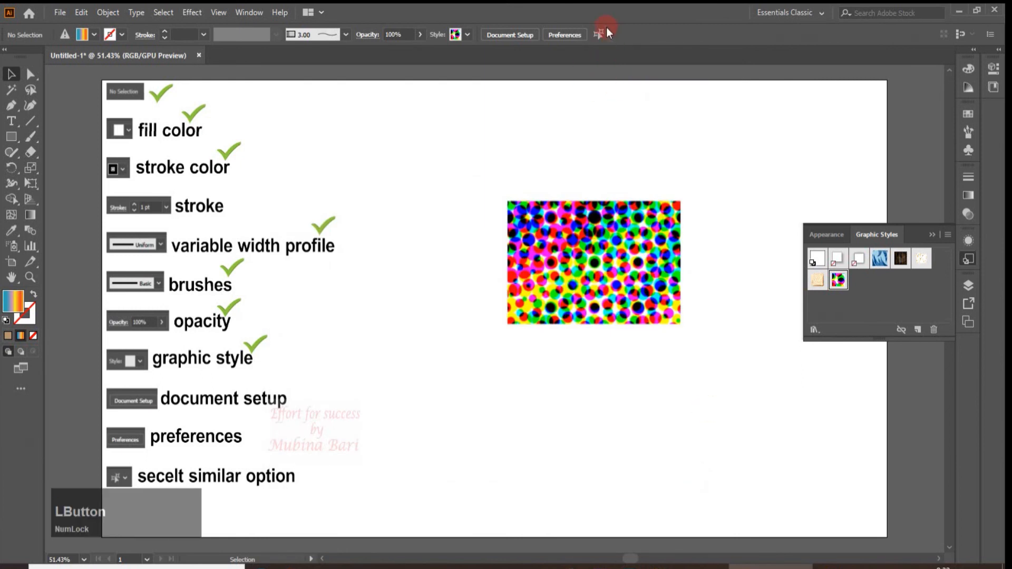